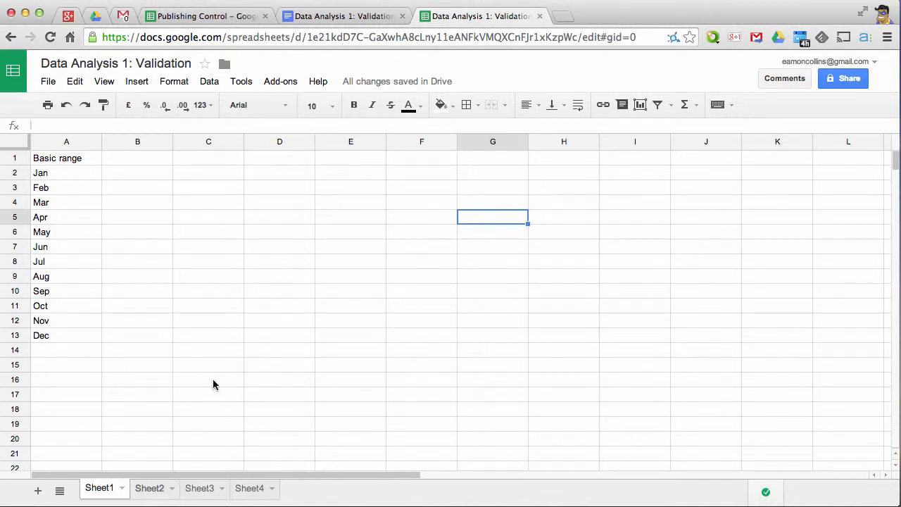
Step: Examine the empty cells below the Months of the Year heading on Sheet2
left_click(143, 488)
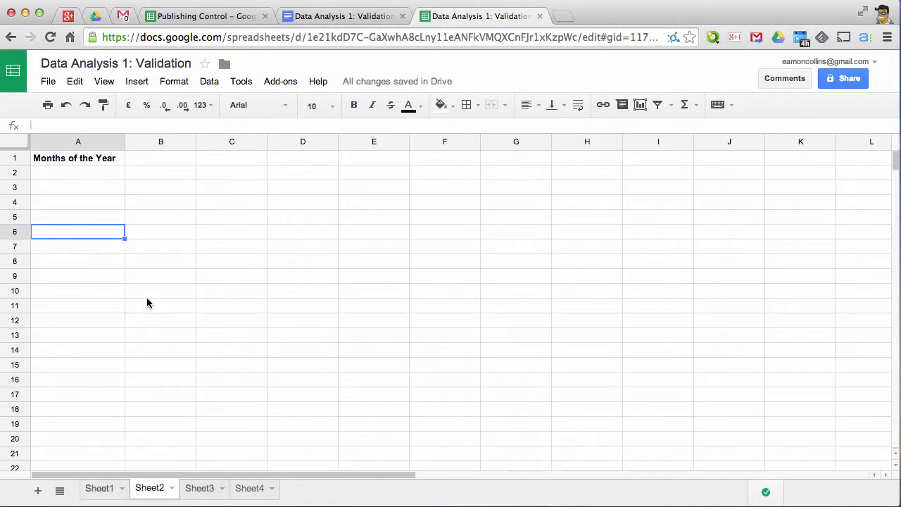
left_click(87, 173)
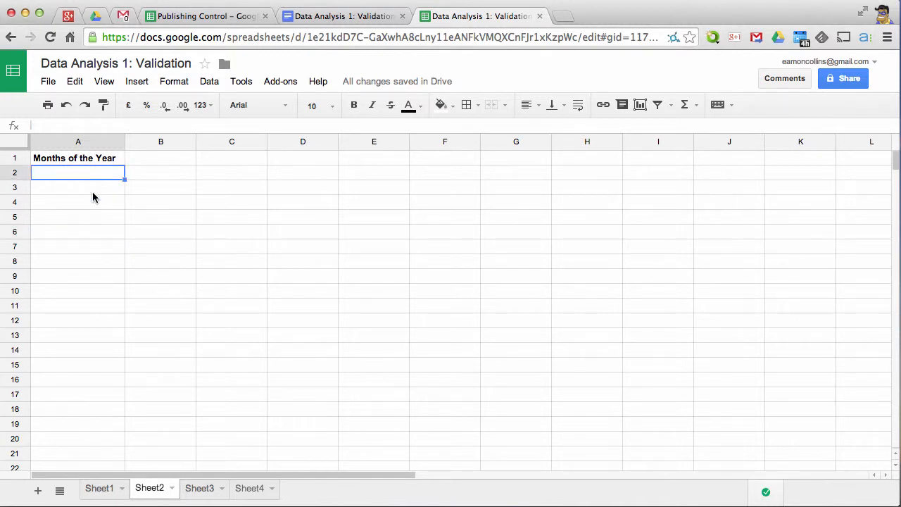
left_click(92, 190)
left_click(92, 204)
key("Down")
key("Down")
key("Down")
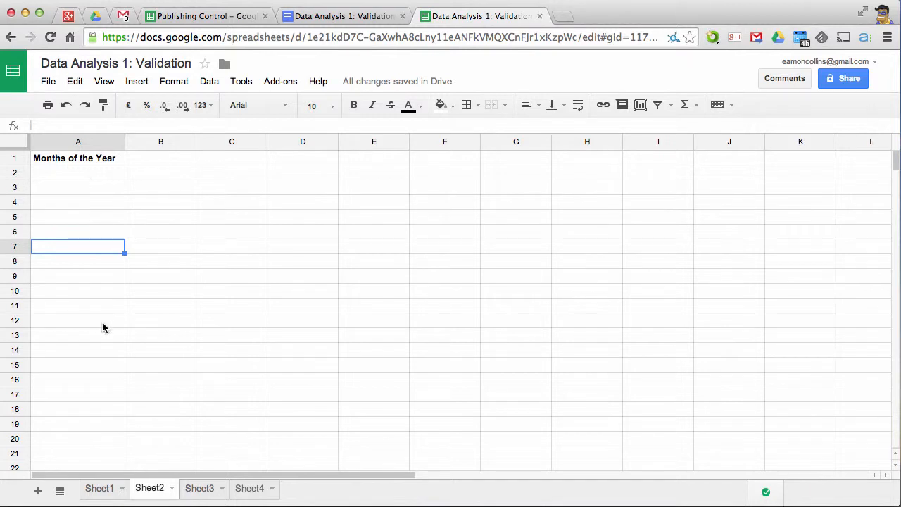
Step: Define a named range called calendar for the month list in cells A2:A13 on Sheet1
left_click(97, 488)
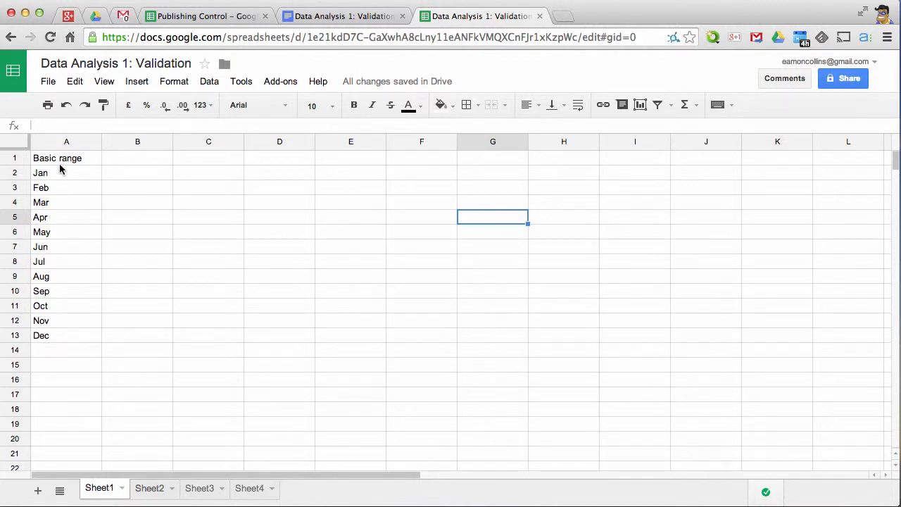
left_click_drag(61, 172, 64, 340)
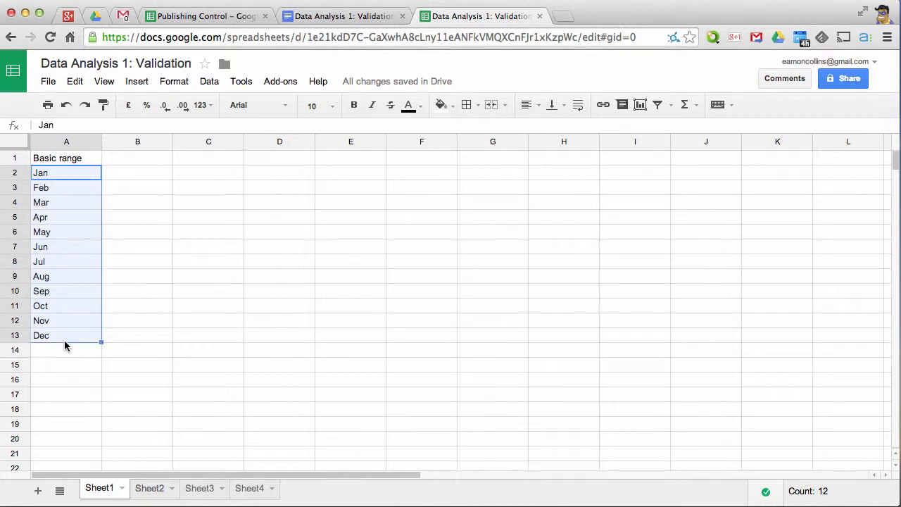
left_click(209, 82)
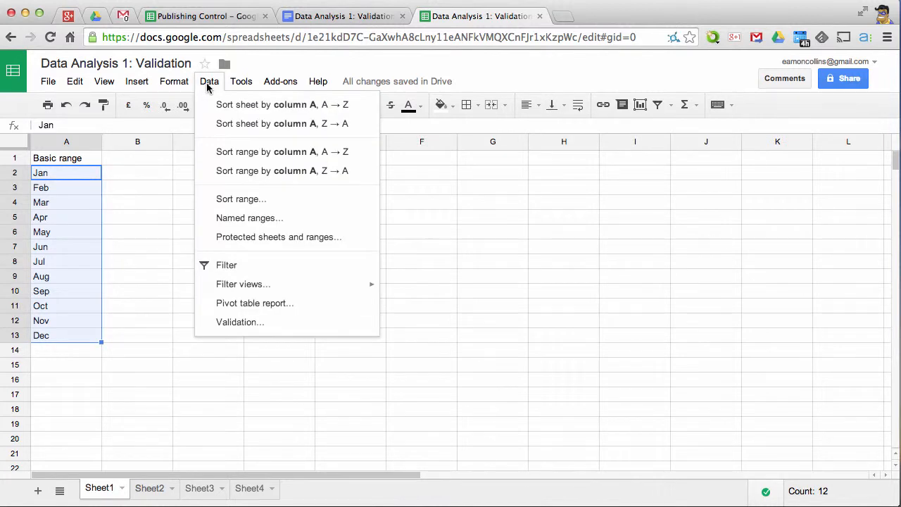
left_click(240, 220)
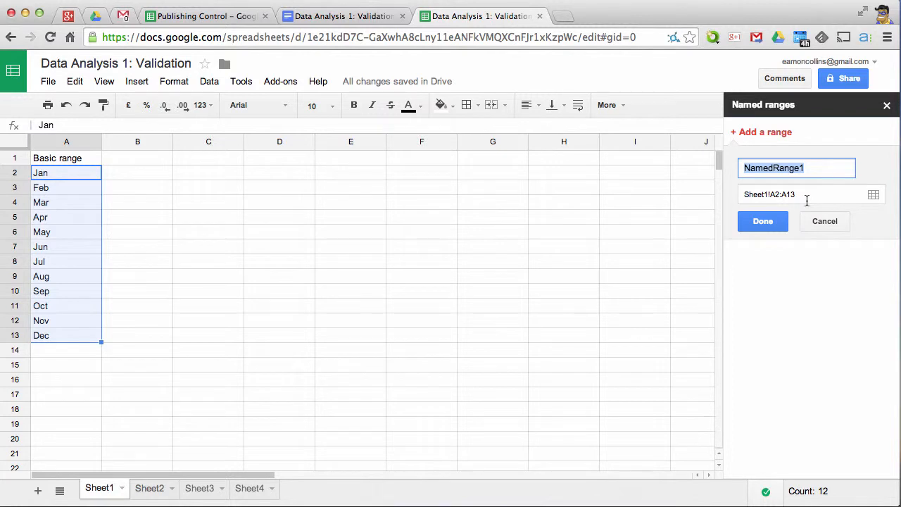
type("calendar")
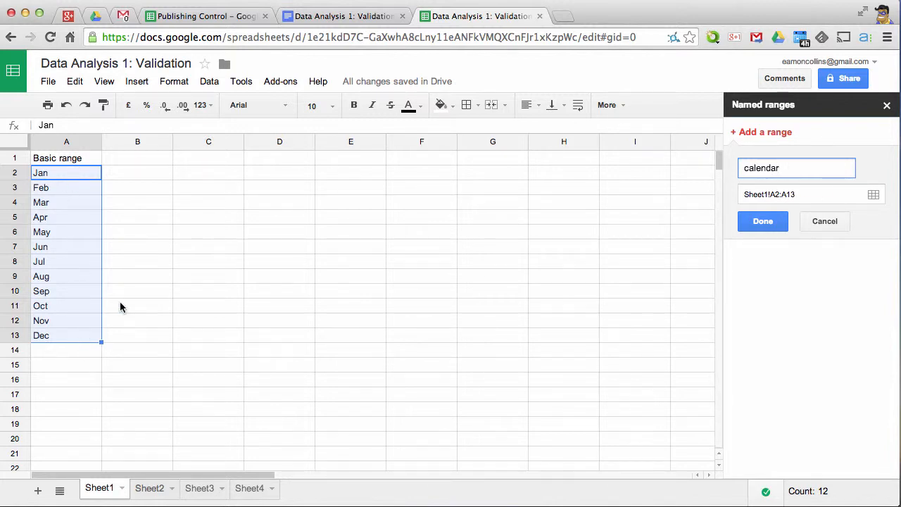
left_click(763, 222)
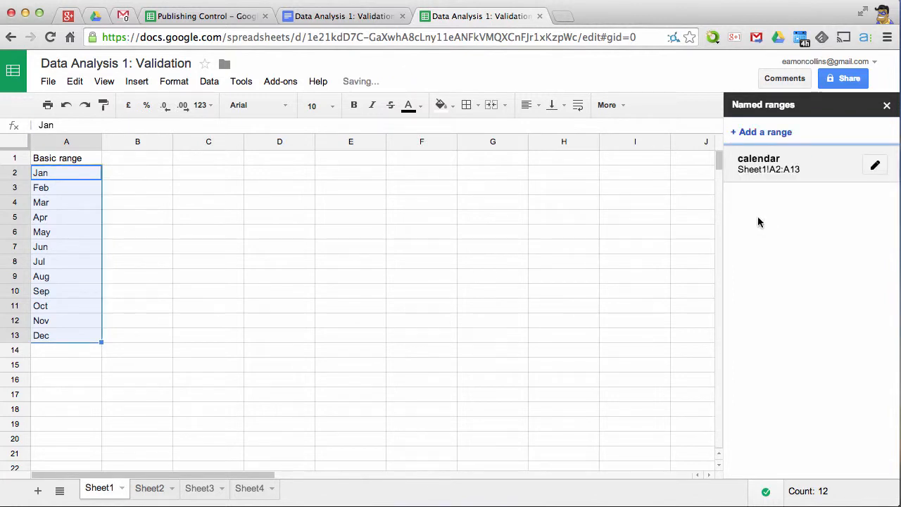
left_click(887, 107)
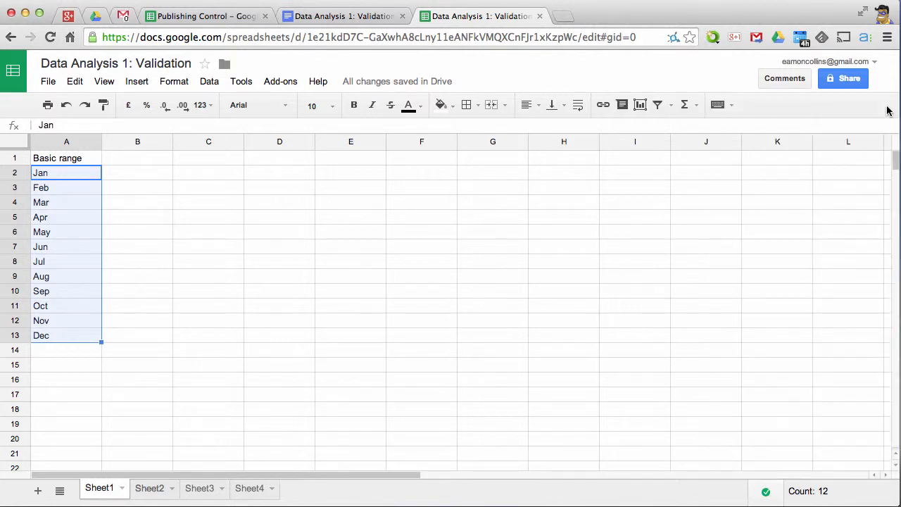
Step: Start a data validation rule for the whole of column A on Sheet2, using List from a range as the criteria
left_click(143, 489)
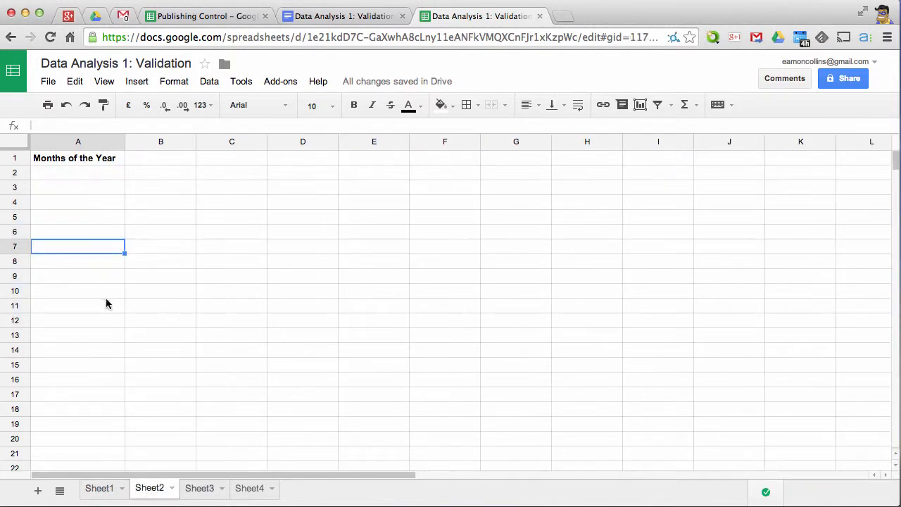
left_click(80, 173)
left_click_drag(80, 172, 106, 394)
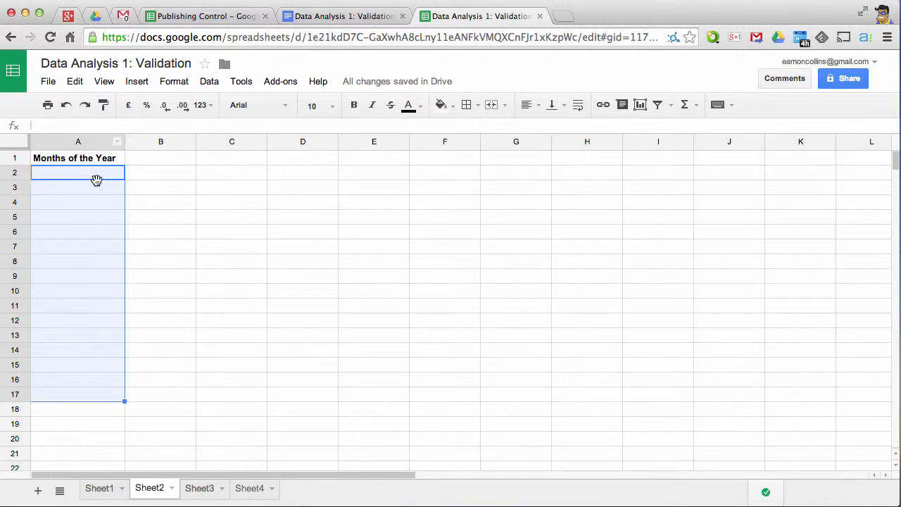
left_click(81, 142)
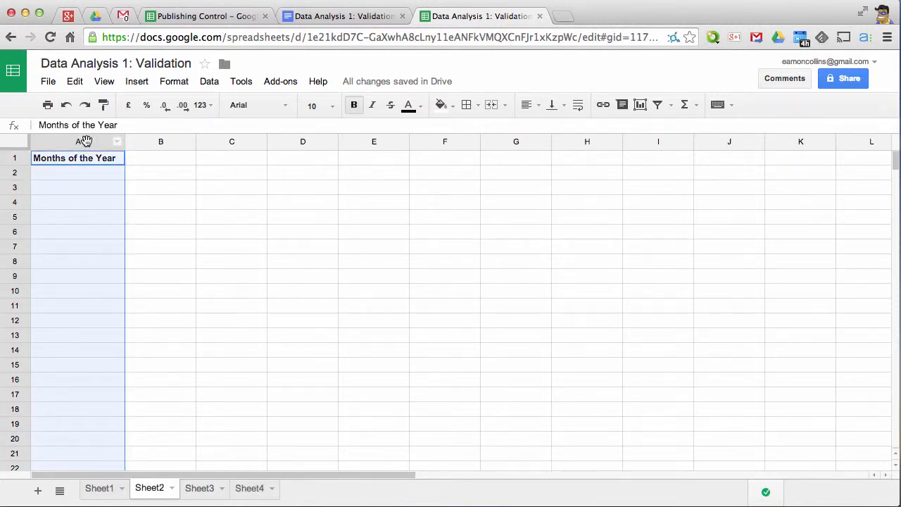
left_click(209, 82)
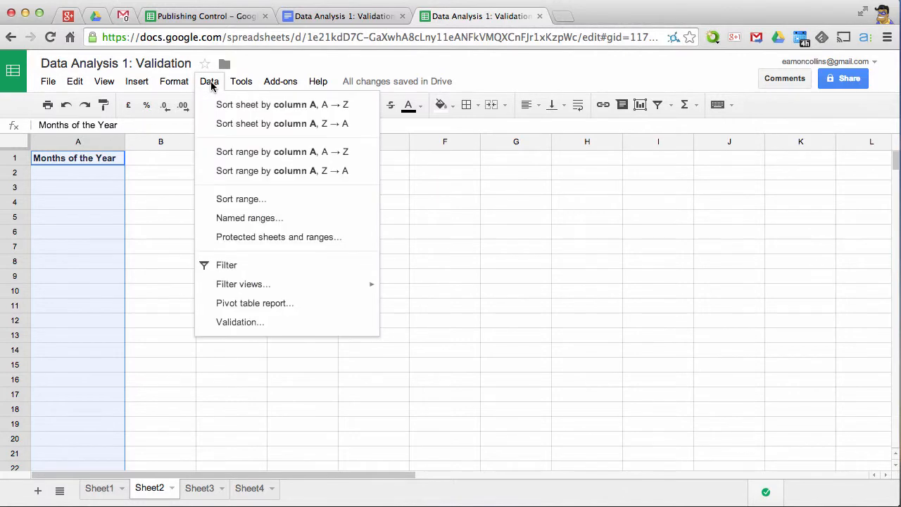
left_click(240, 323)
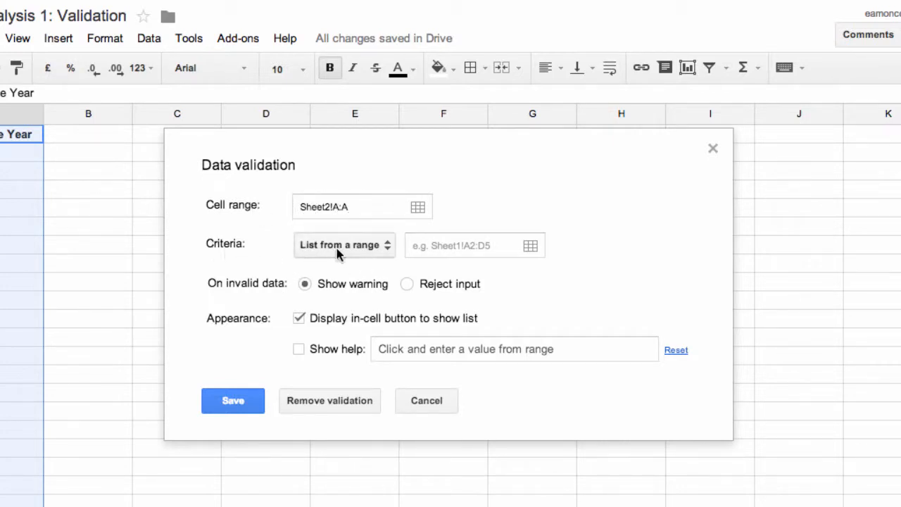
left_click(386, 246)
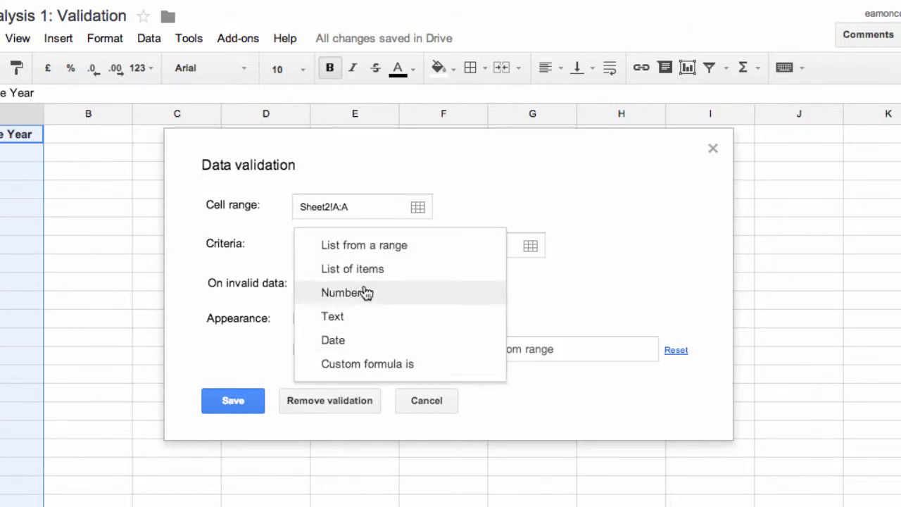
left_click(373, 247)
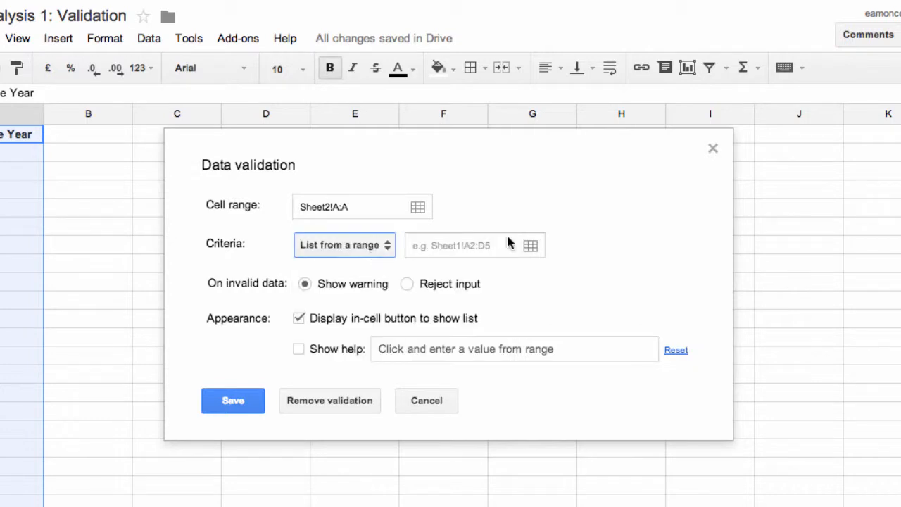
Step: Set the validation rule's source to the named range calendar, without an equals sign, and save the rule
left_click(425, 247)
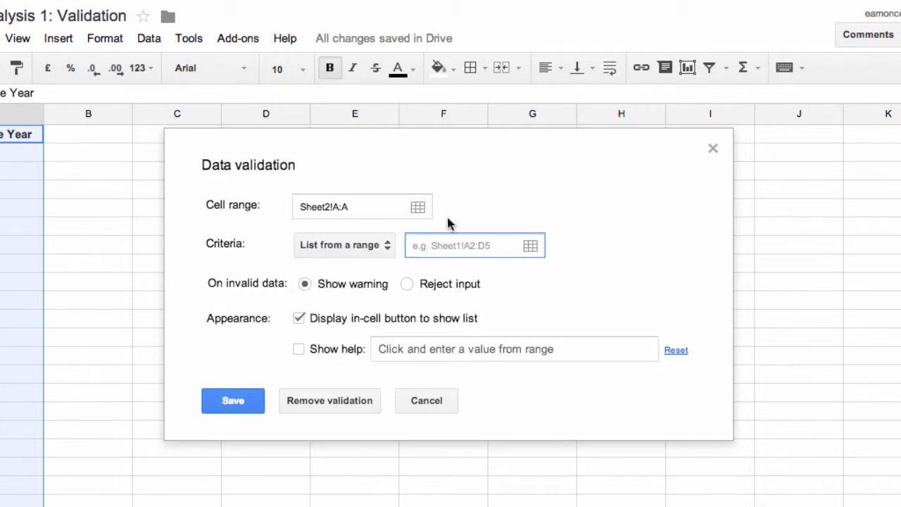
type("=calendar")
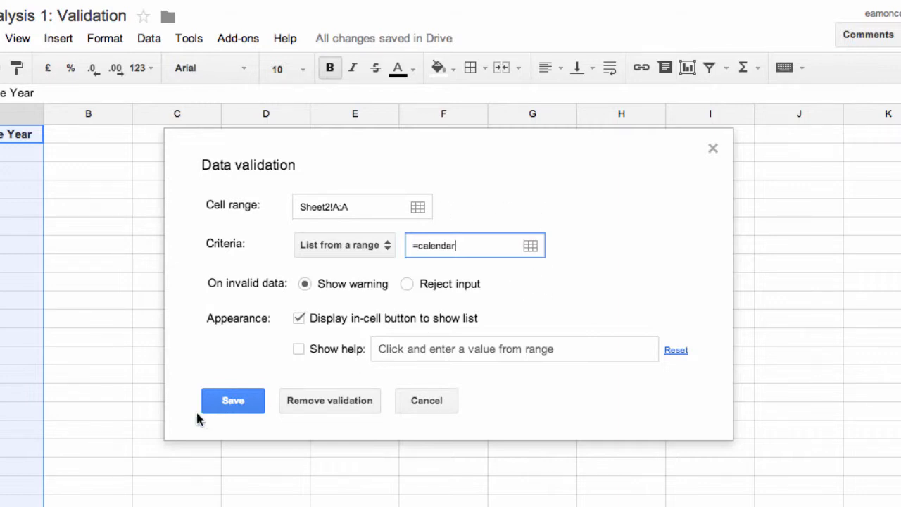
left_click(233, 401)
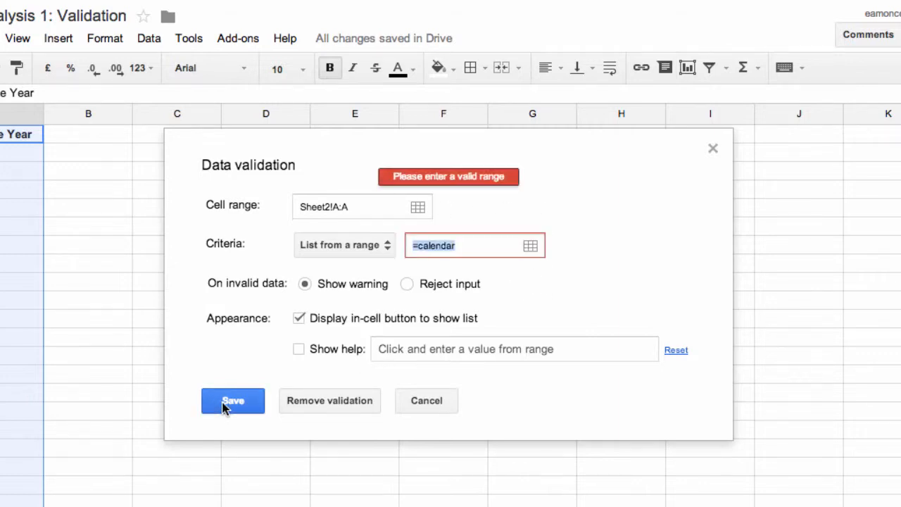
left_click(419, 246)
key("BackSpace")
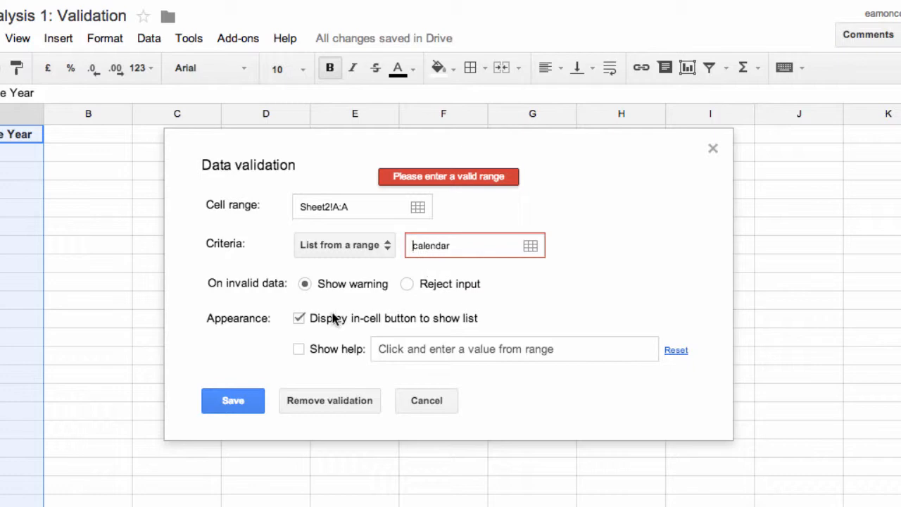
left_click(241, 400)
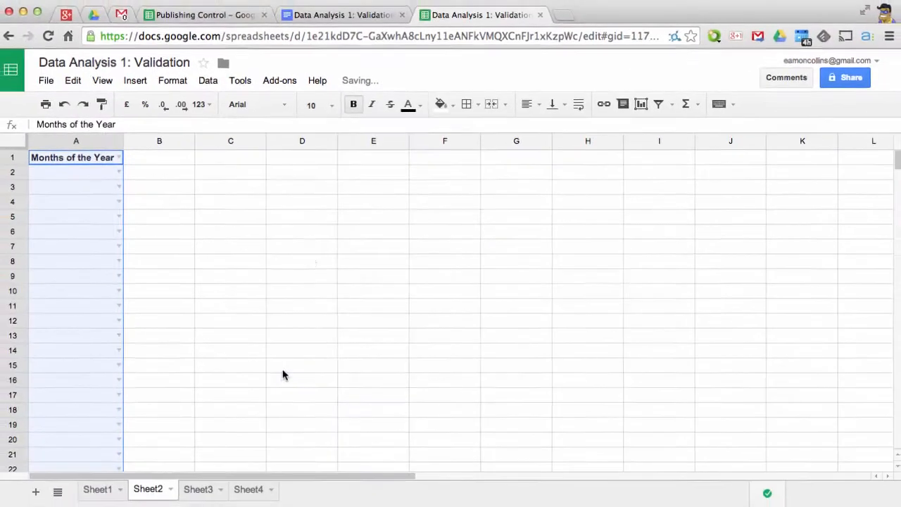
Step: Choose Mar, Apr and May from the validation lists in cells A2, A3 and A4 respectively
left_click(84, 186)
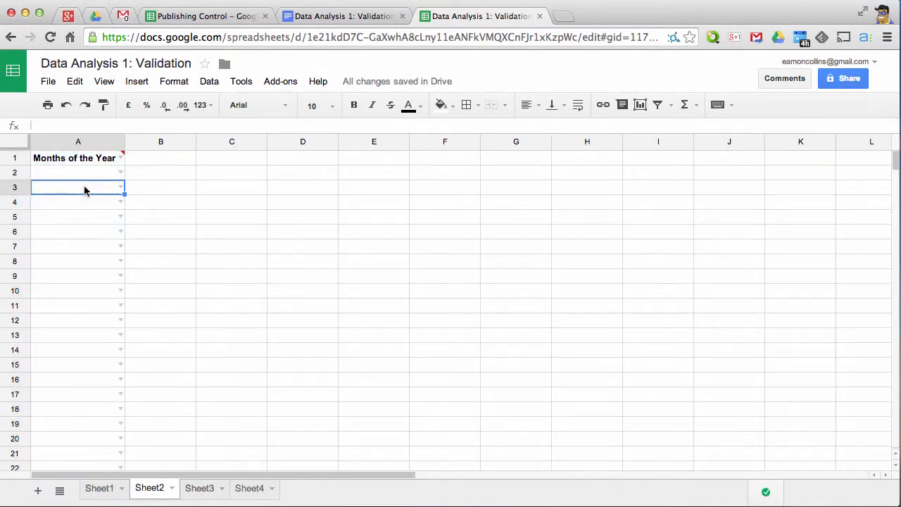
left_click(93, 218)
left_click(97, 274)
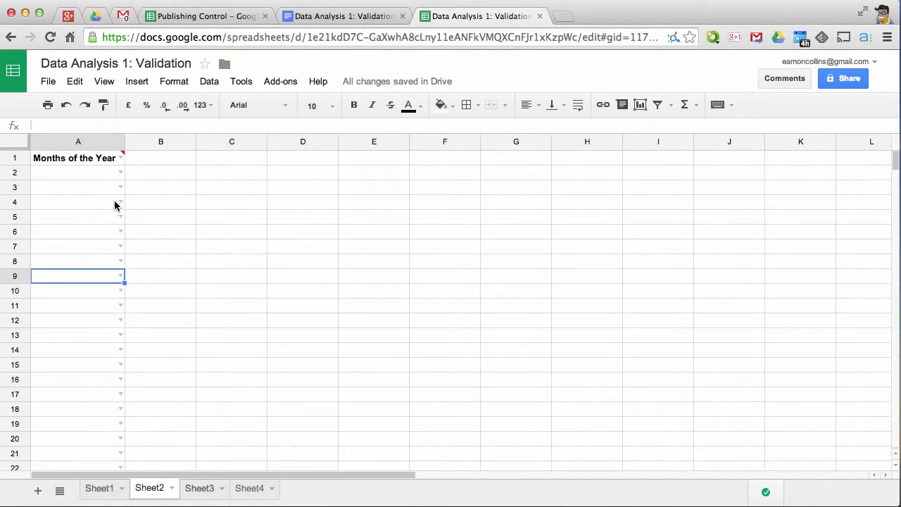
left_click(120, 173)
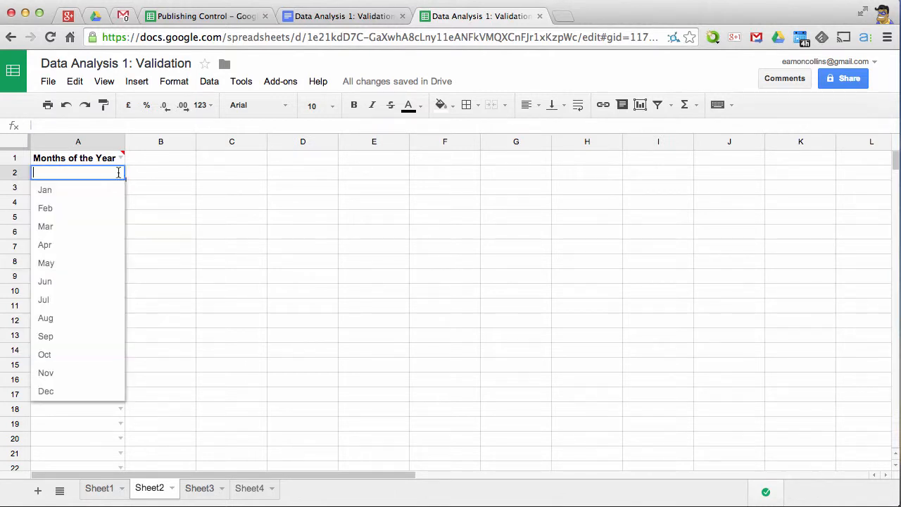
left_click(67, 227)
left_click(121, 187)
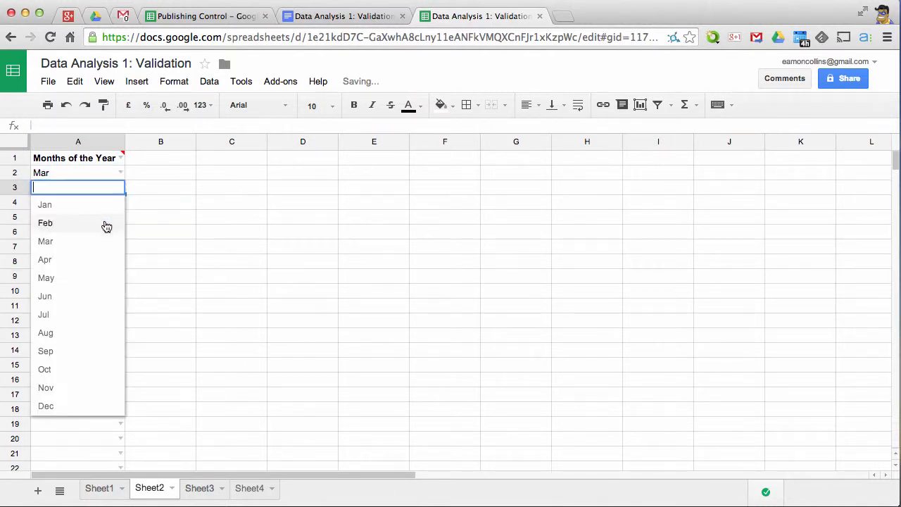
left_click(65, 260)
left_click(121, 203)
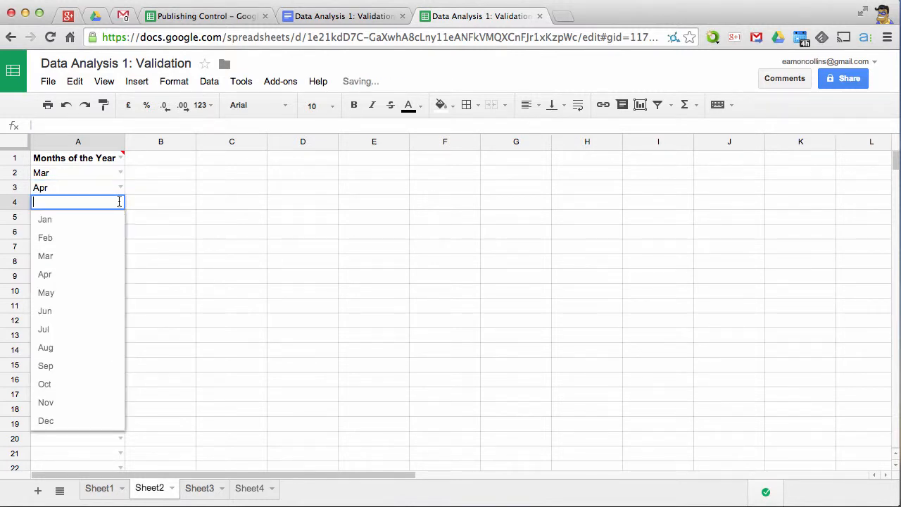
left_click(74, 298)
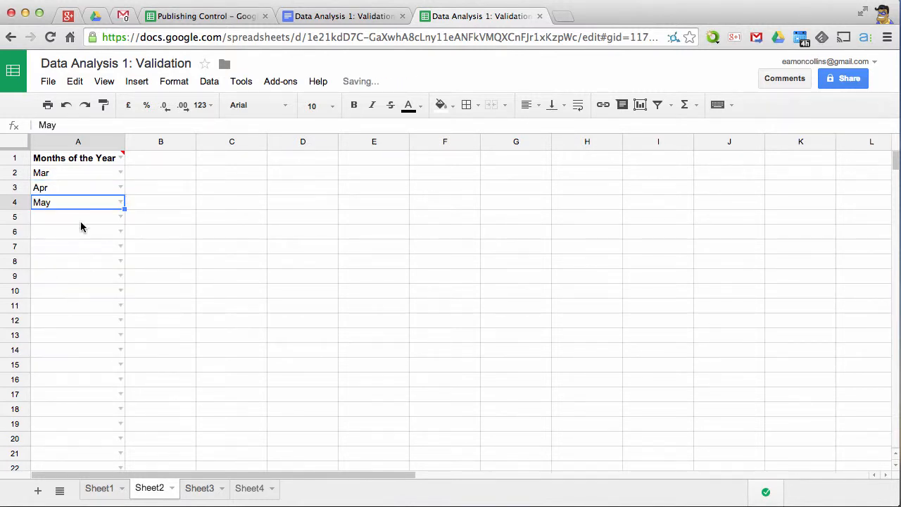
Step: Enter Monday in cell A5 to test the validation, and inspect the cell's warning note
left_click(81, 223)
type("Monday")
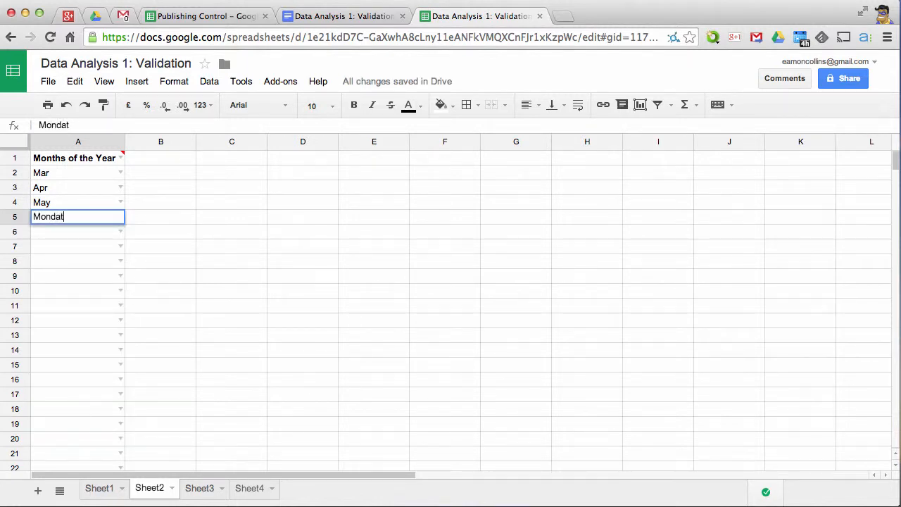
key("Return")
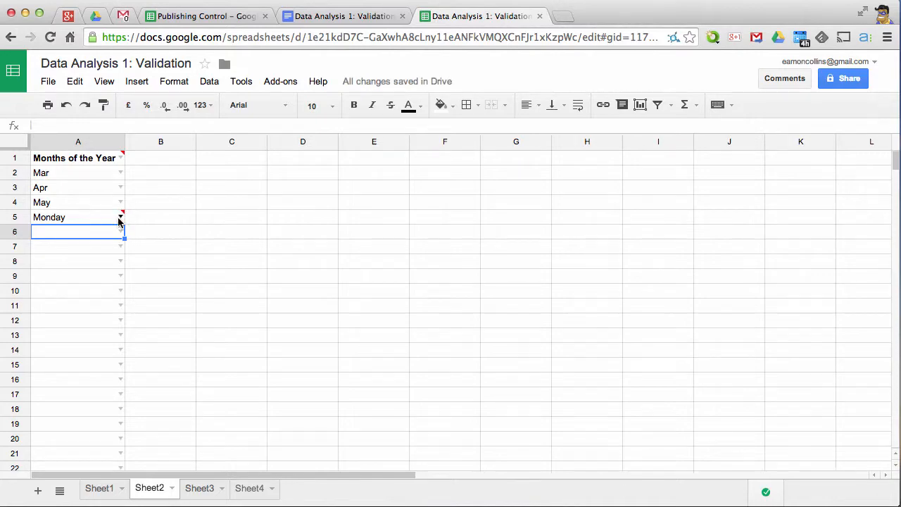
mouse_move(123, 212)
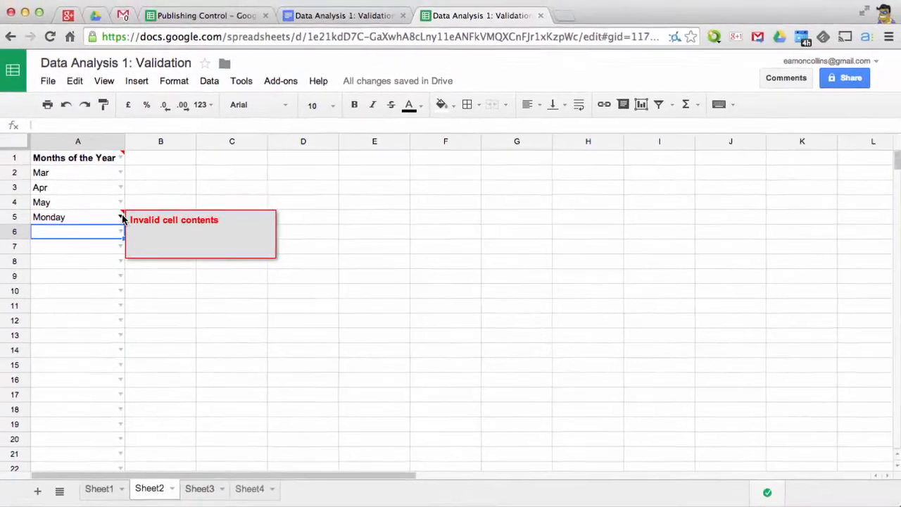
left_click(150, 208)
Step: Change column A's data validation to reject input on invalid data and save the rule
left_click(100, 141)
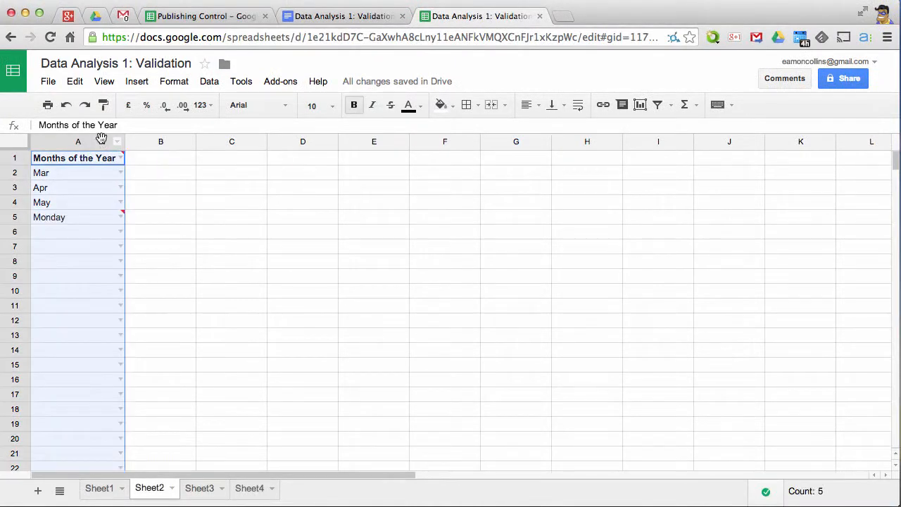
left_click(206, 81)
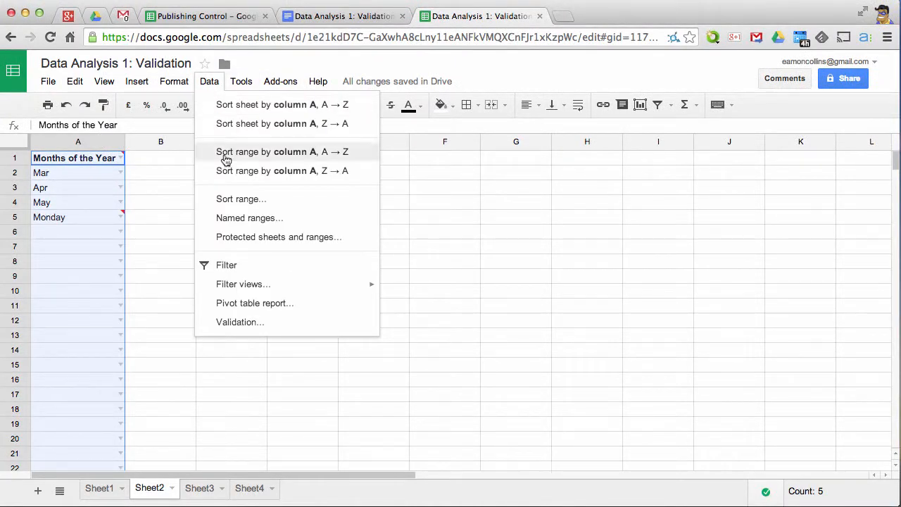
left_click(238, 322)
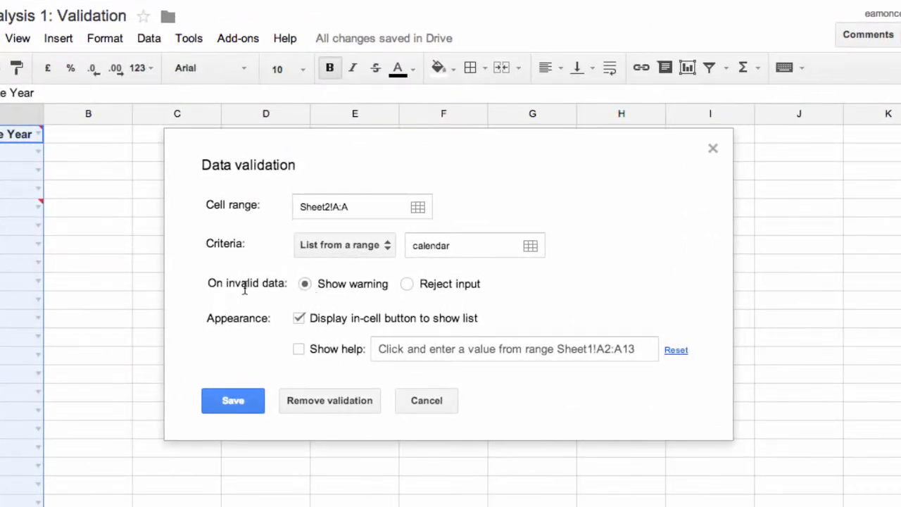
left_click(408, 284)
left_click(238, 408)
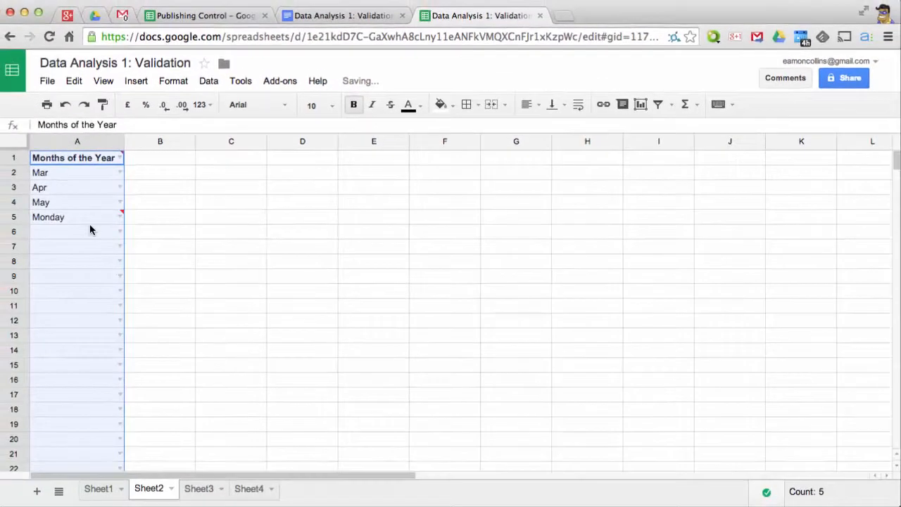
Step: Clear the invalid entry Monday from cell A5
left_click(4, 211)
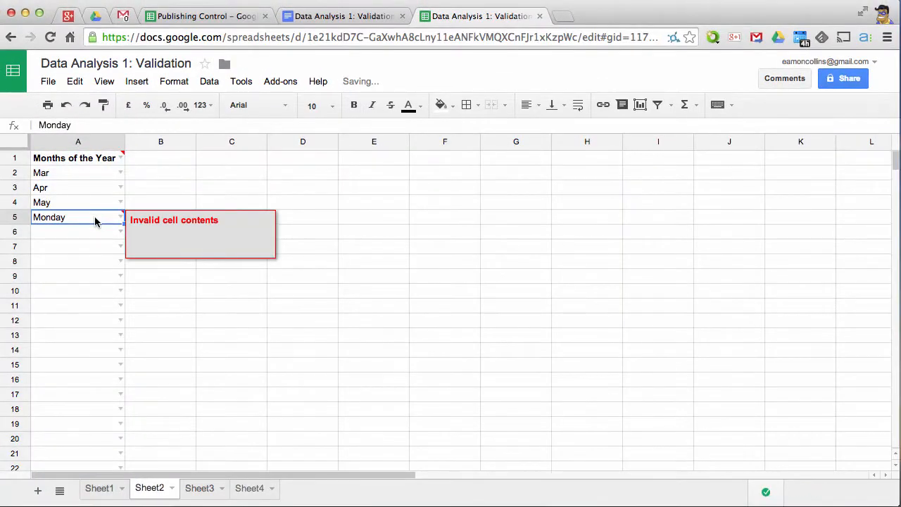
double_click(94, 222)
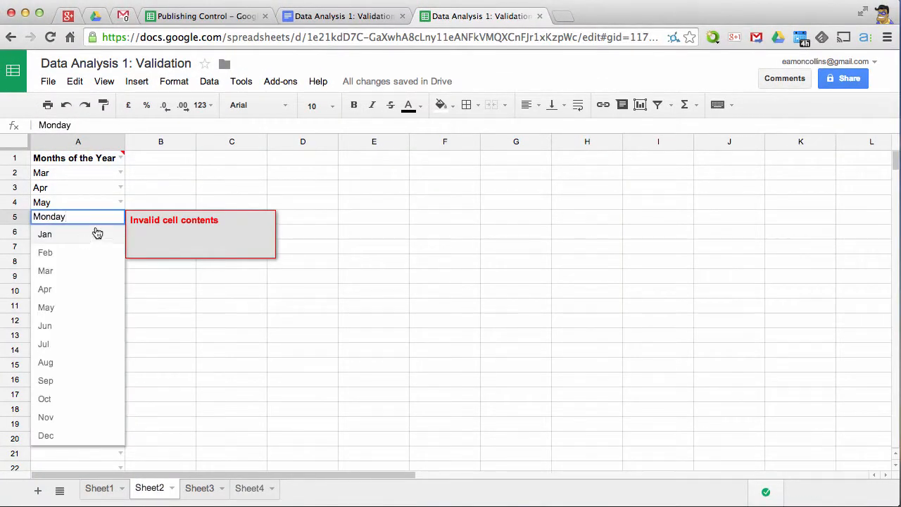
left_click(148, 192)
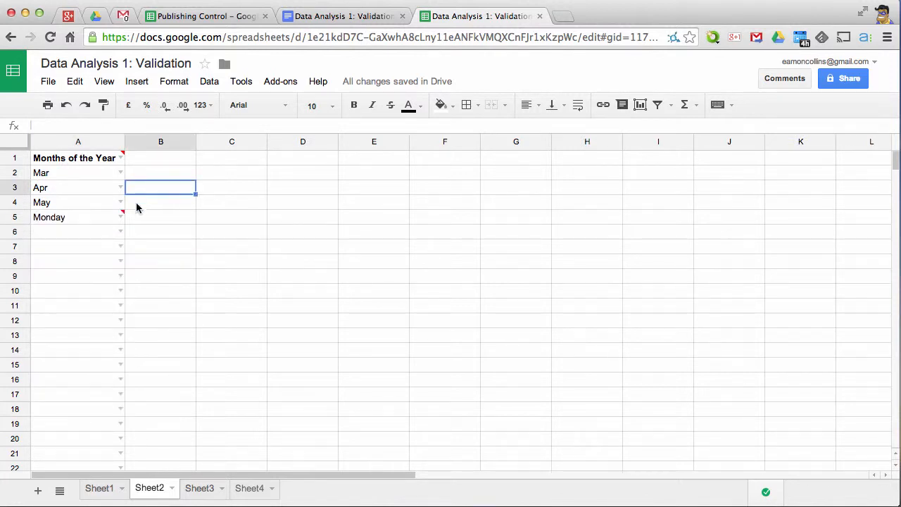
left_click(98, 222)
key("BackSpace")
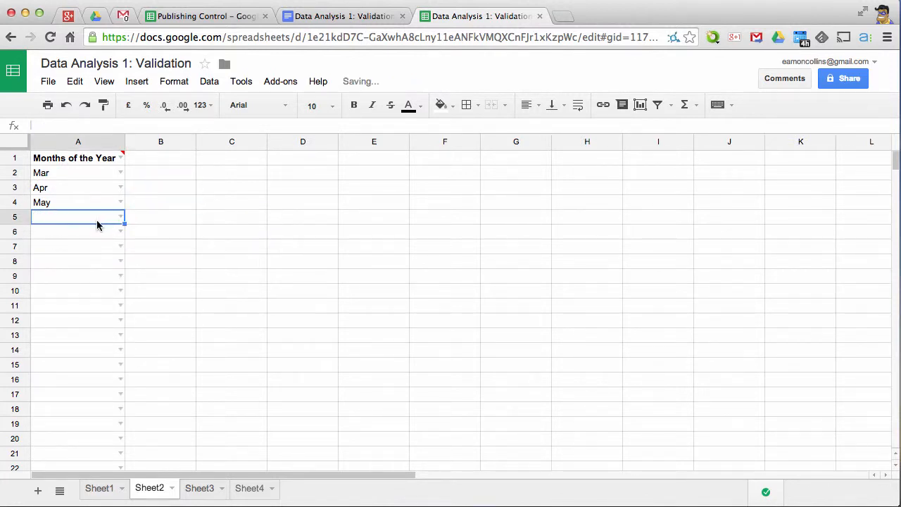
Step: Enter tues in cell A5 to test the reject-input rule, and dismiss the validation alert
type("tu")
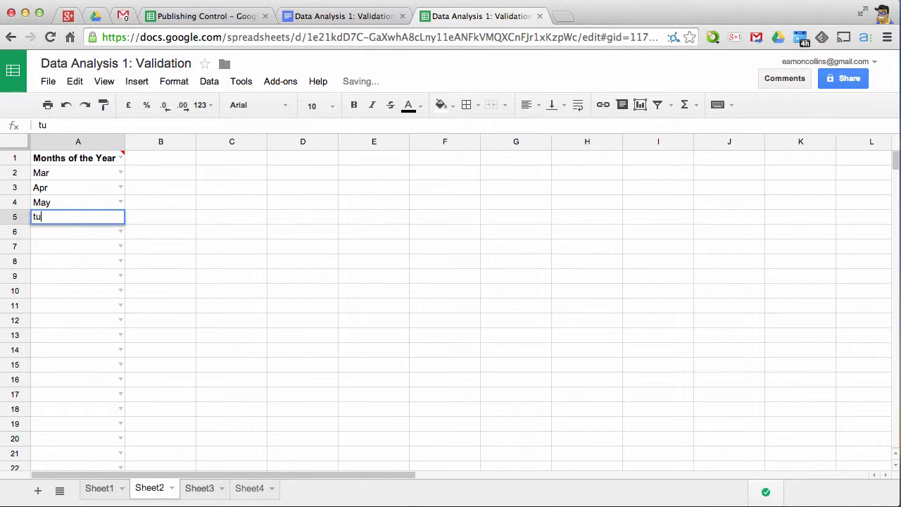
type("es")
key("Return")
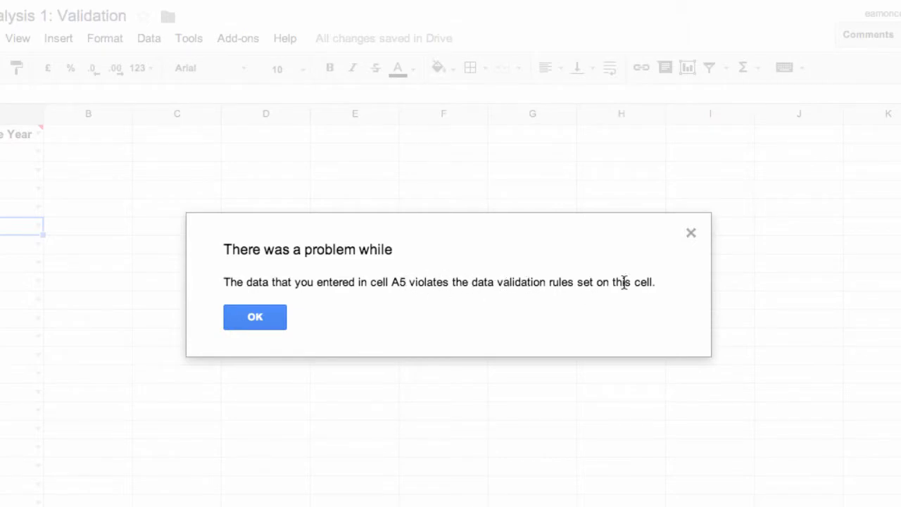
left_click(243, 318)
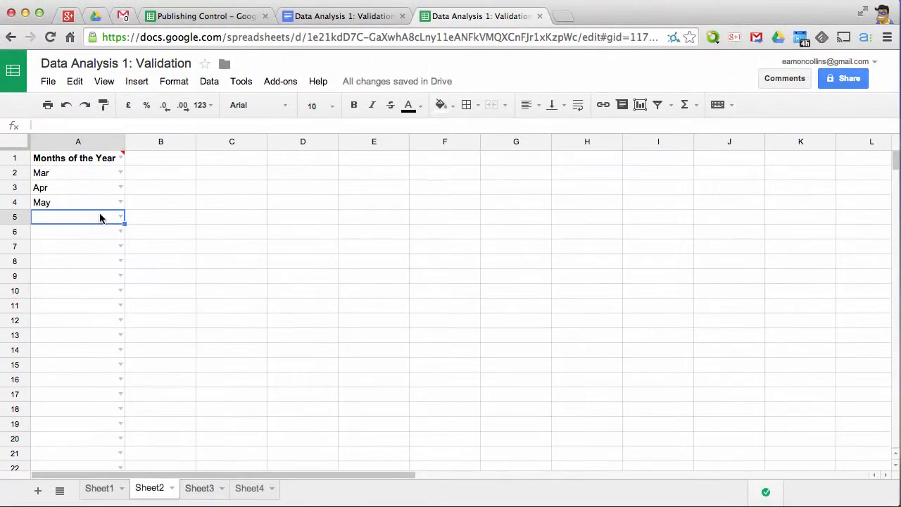
Step: Choose May in cell A5 and Jun in cell A6 from their validation lists
left_click(102, 215)
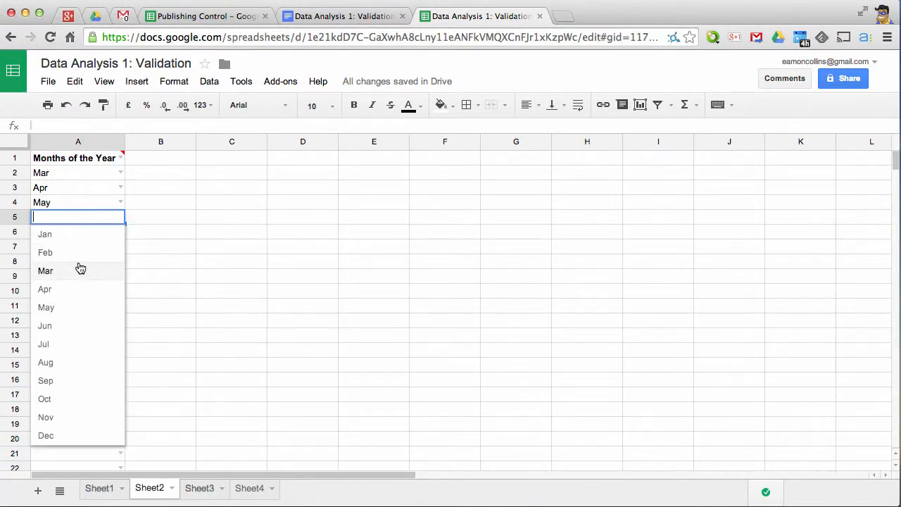
left_click(71, 310)
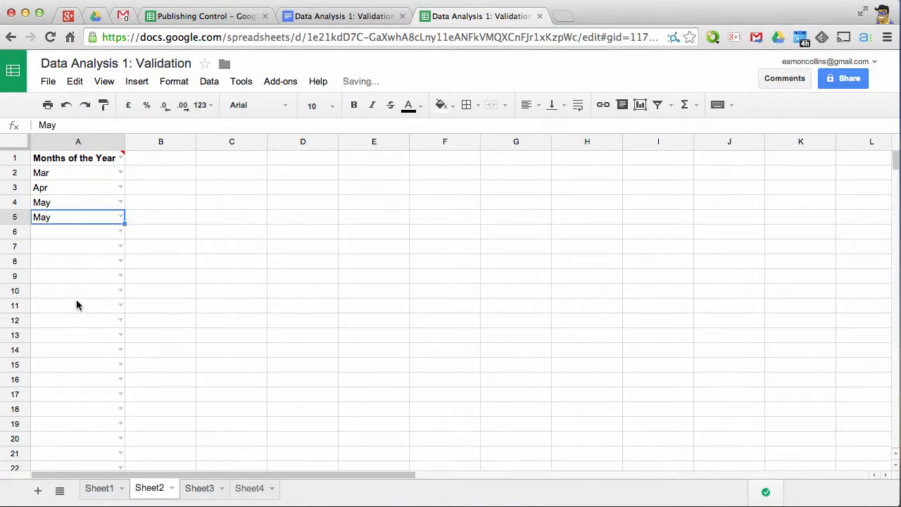
left_click(118, 231)
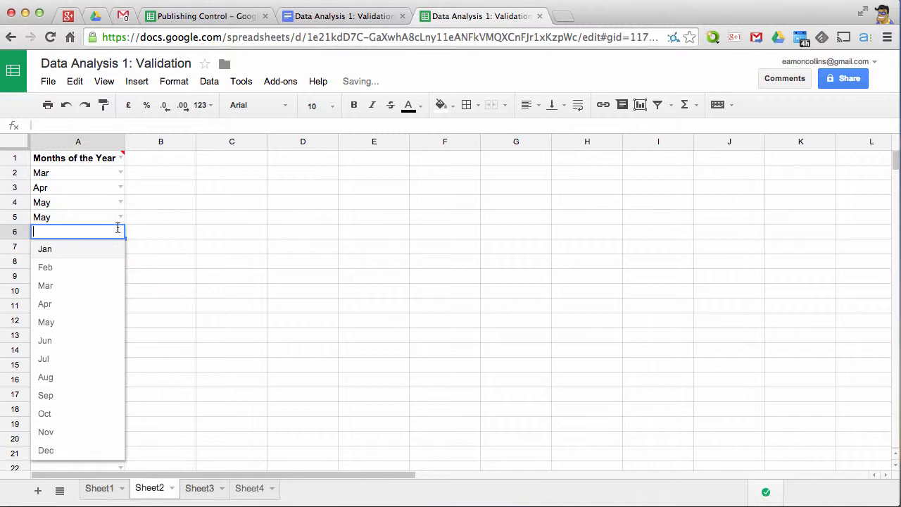
left_click(59, 344)
left_click(171, 241)
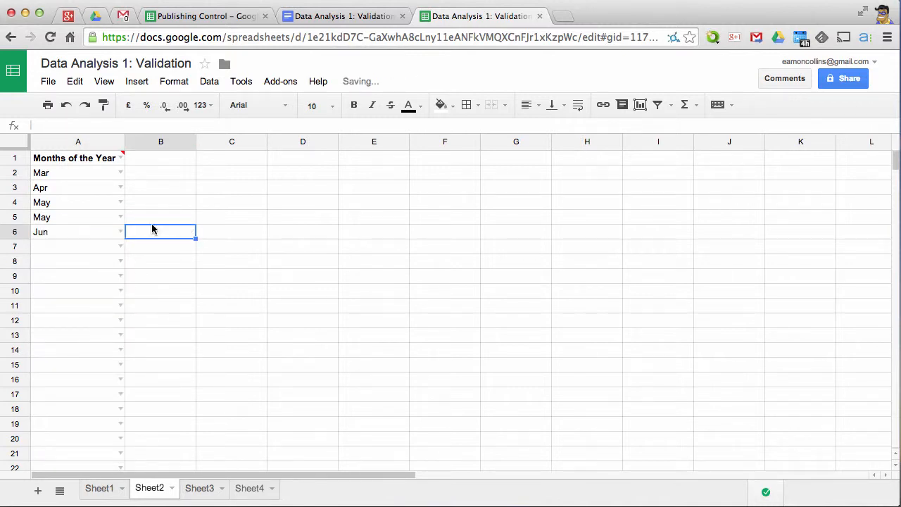
Step: Remove the data validation from the header cell A1, Months of the Year
mouse_move(79, 161)
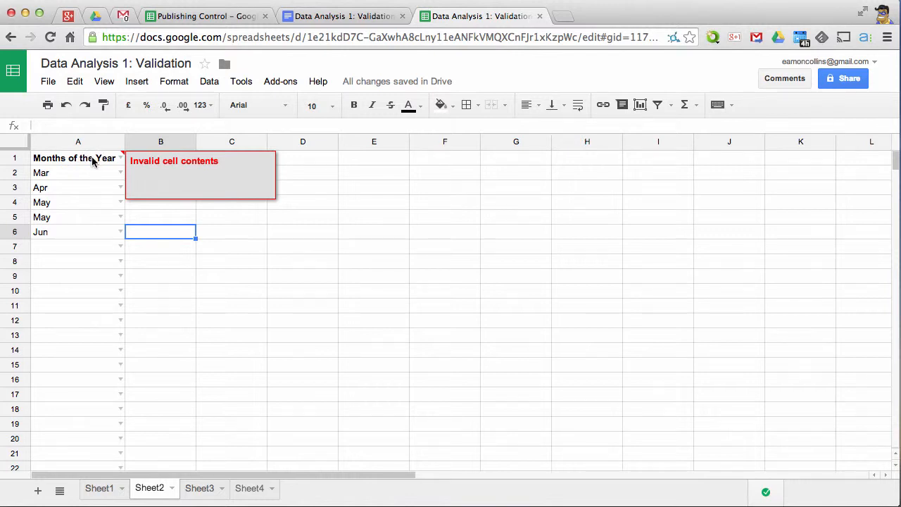
left_click(90, 162)
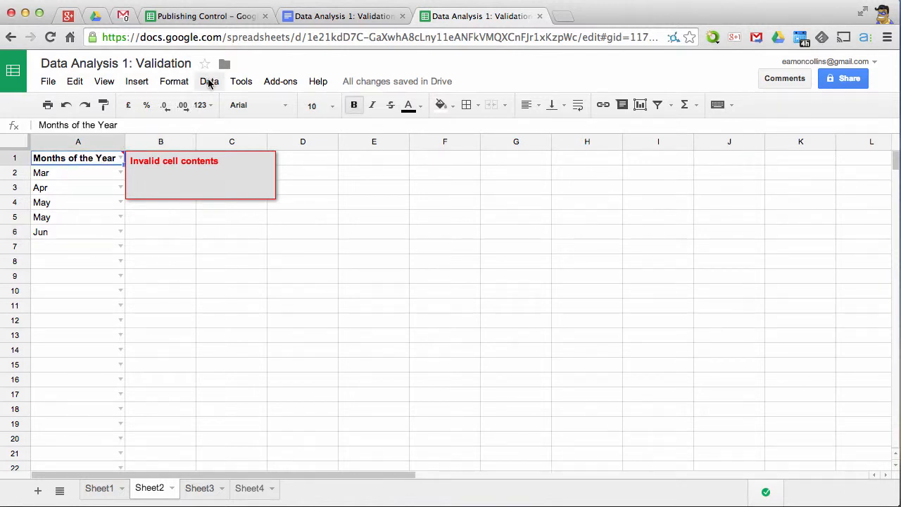
left_click(209, 83)
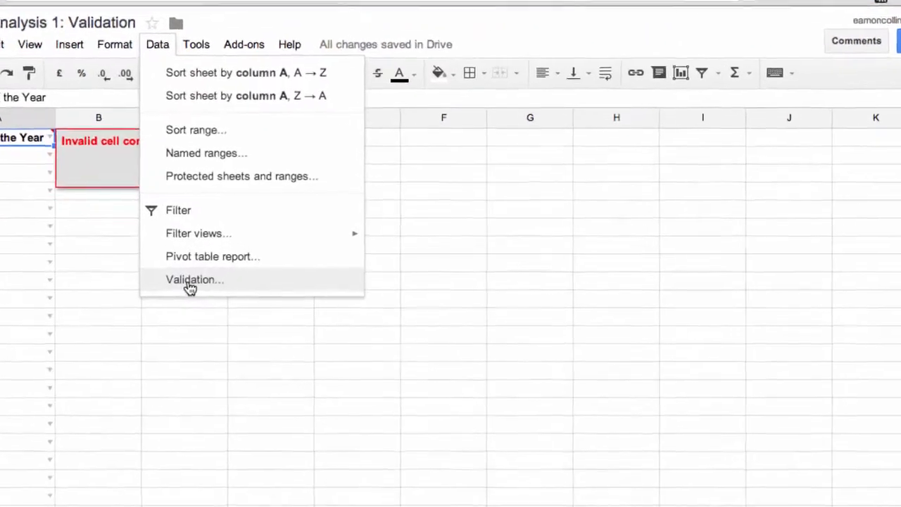
left_click(238, 276)
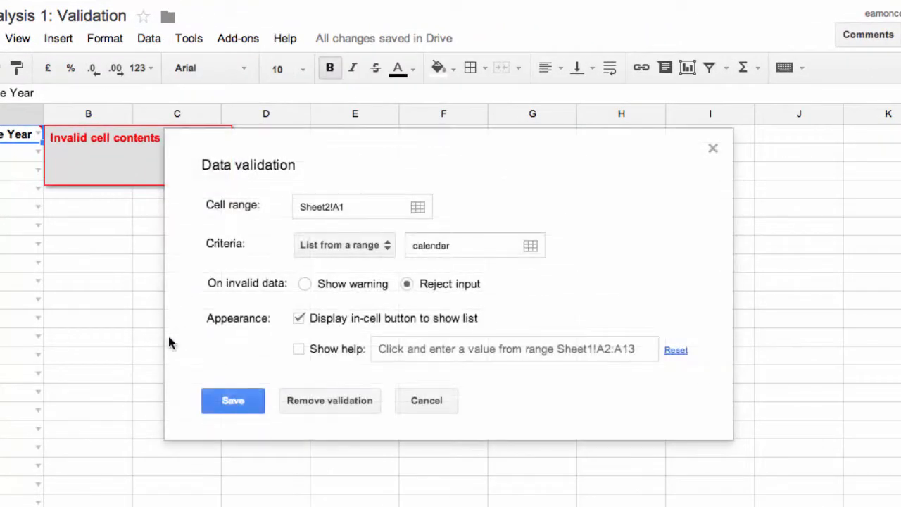
left_click(326, 401)
left_click(136, 234)
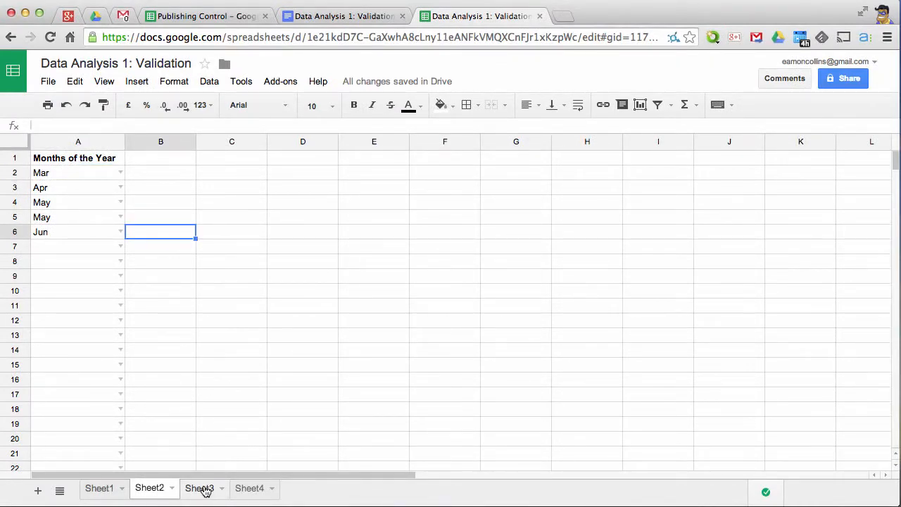
Step: On Sheet3, examine the Salary Roll, Dept and Region ranges and the criteria that the SUMIFS formula refers to
left_click(201, 488)
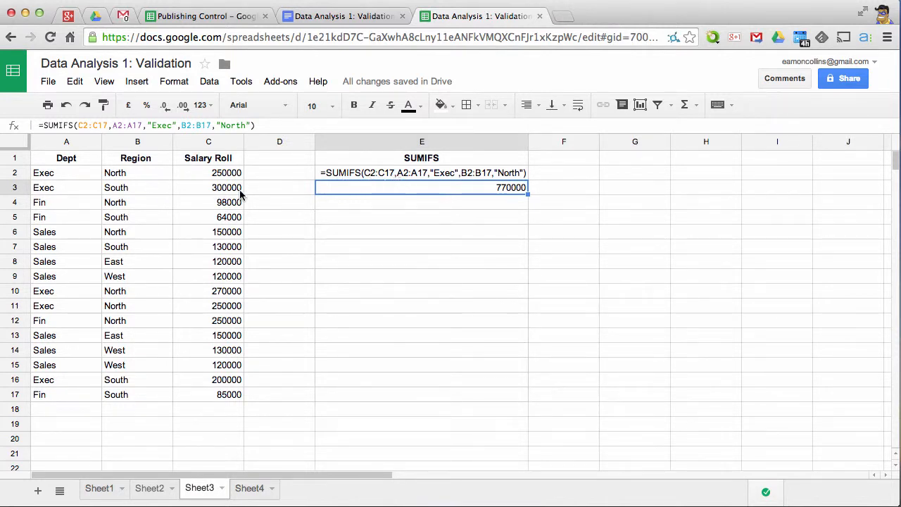
left_click(204, 177)
left_click_drag(203, 178, 221, 394)
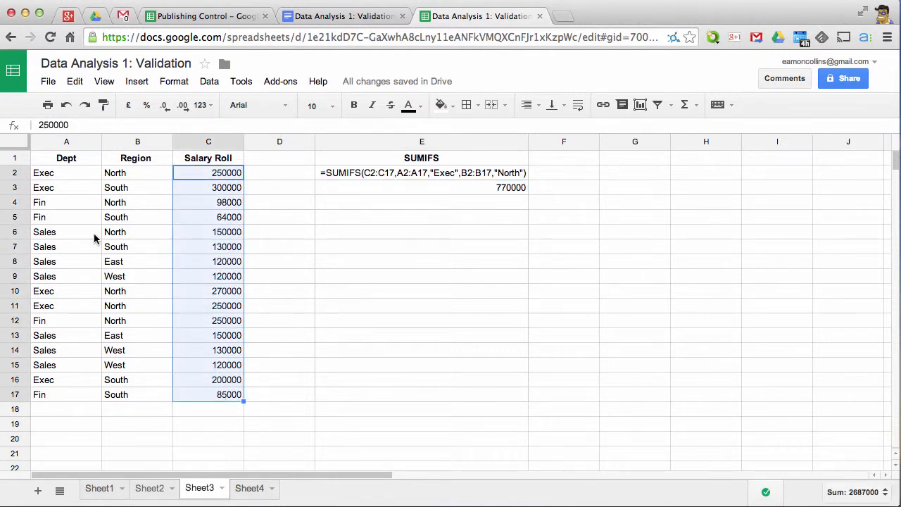
left_click_drag(69, 175, 85, 411)
left_click_drag(145, 177, 136, 394)
left_click(417, 219)
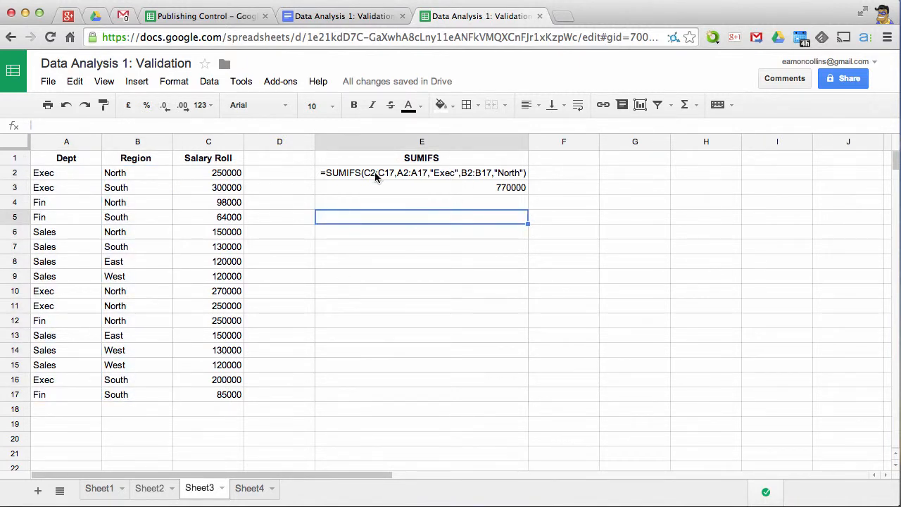
left_click_drag(206, 174, 218, 387)
left_click_drag(218, 394, 220, 395)
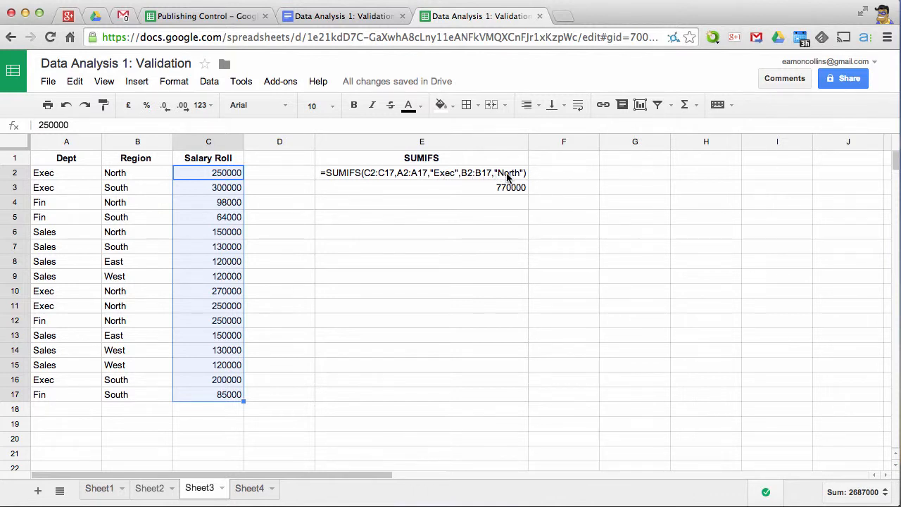
left_click(58, 178)
left_click(124, 181)
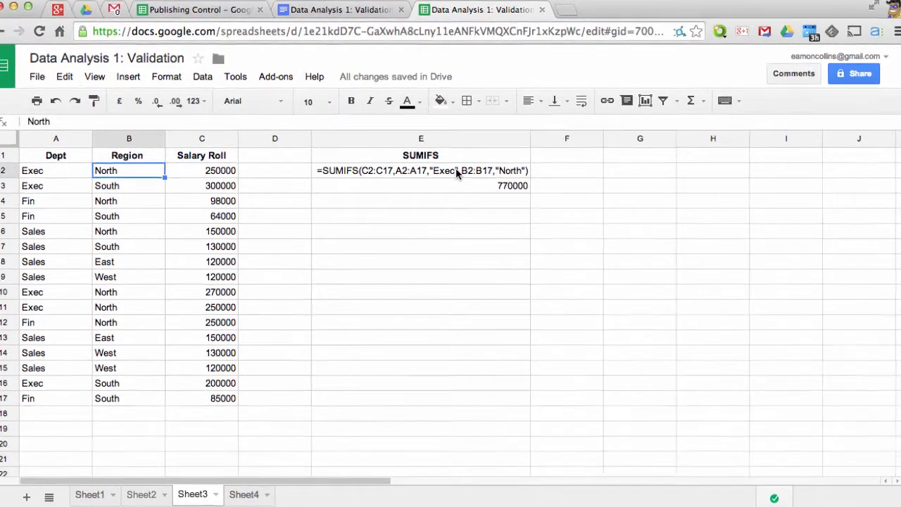
Step: Change the department criterion to Fin in the SUMIFS formula text shown in cell E2
left_click(452, 175)
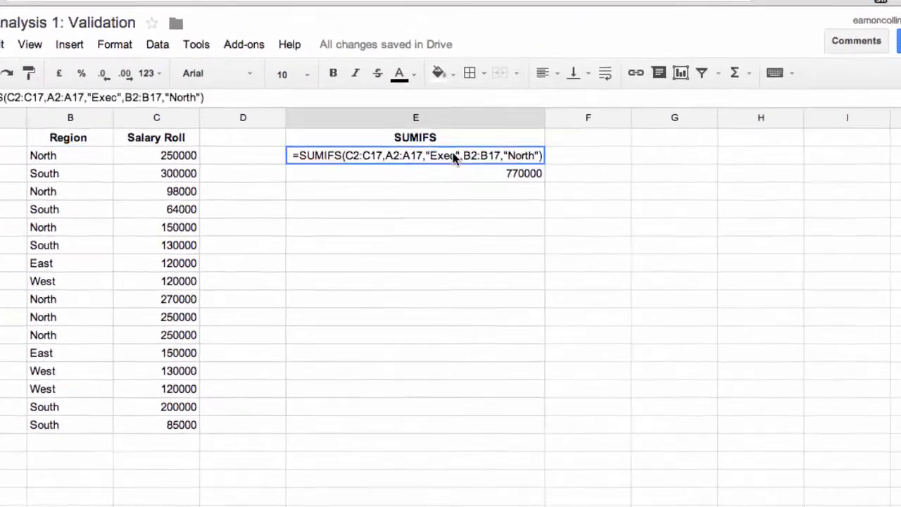
double_click(449, 156)
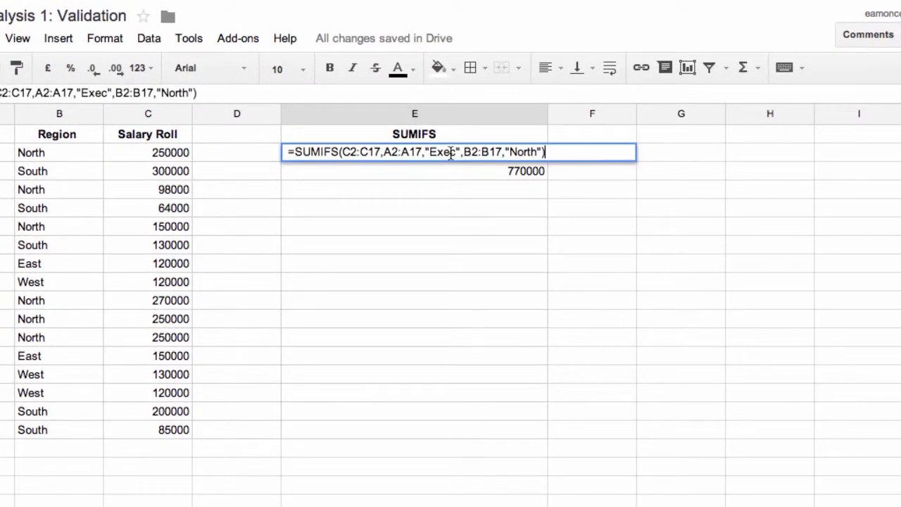
left_click_drag(453, 155, 428, 158)
type("Fin")
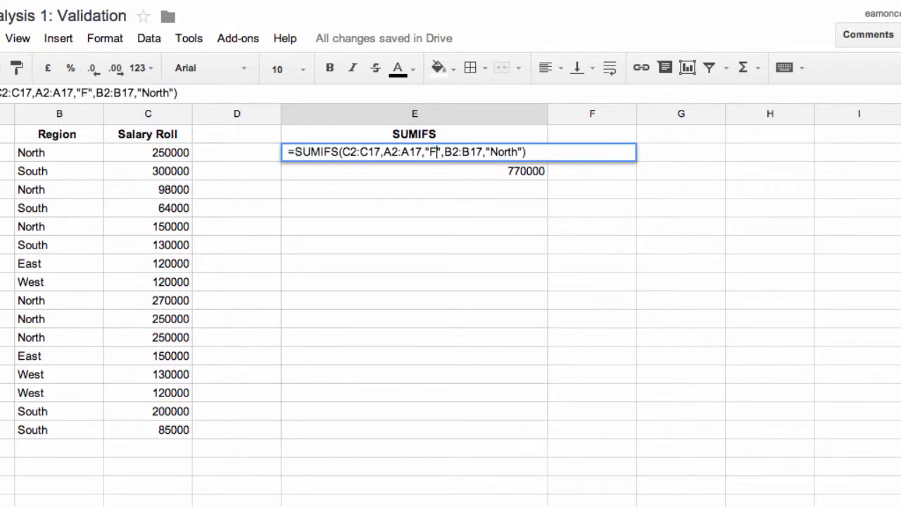
key("Return")
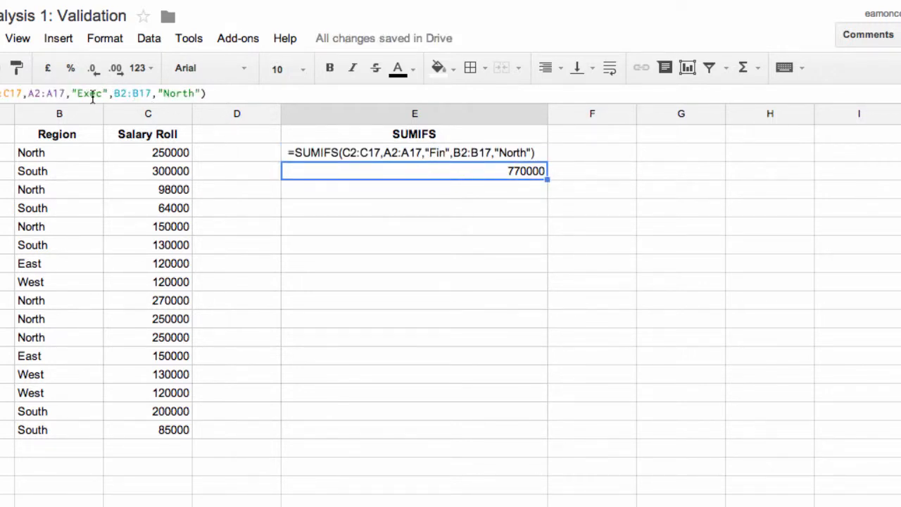
Step: Replace the Exec criterion with Fin in the working SUMIFS formula in cell E3
left_click_drag(104, 93, 79, 93)
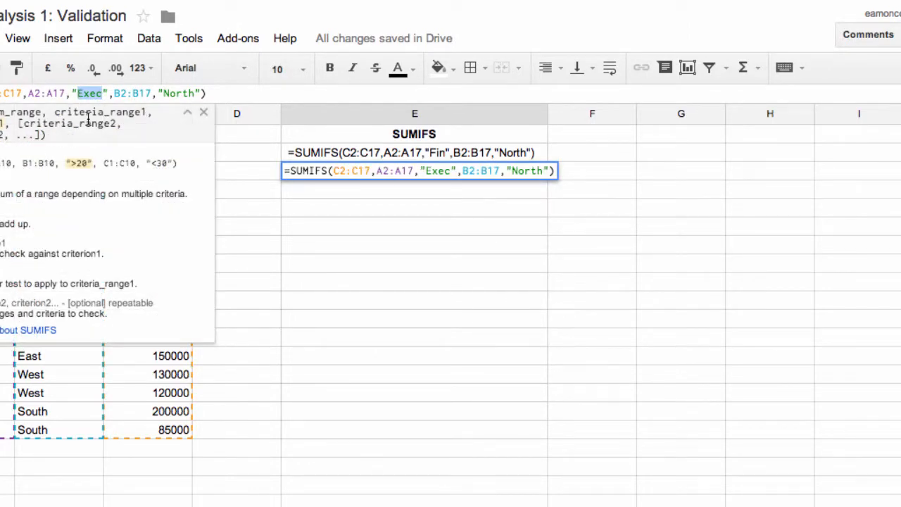
type("Fin")
key("Return")
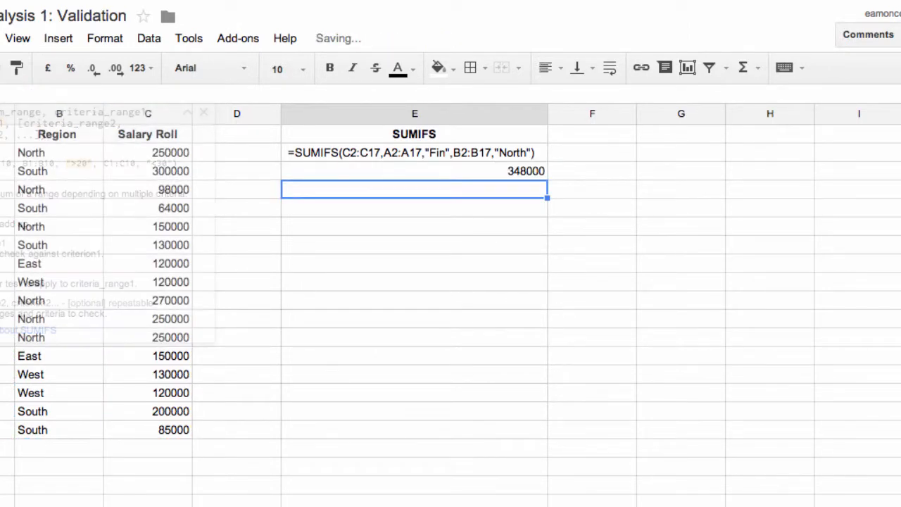
left_click(518, 173)
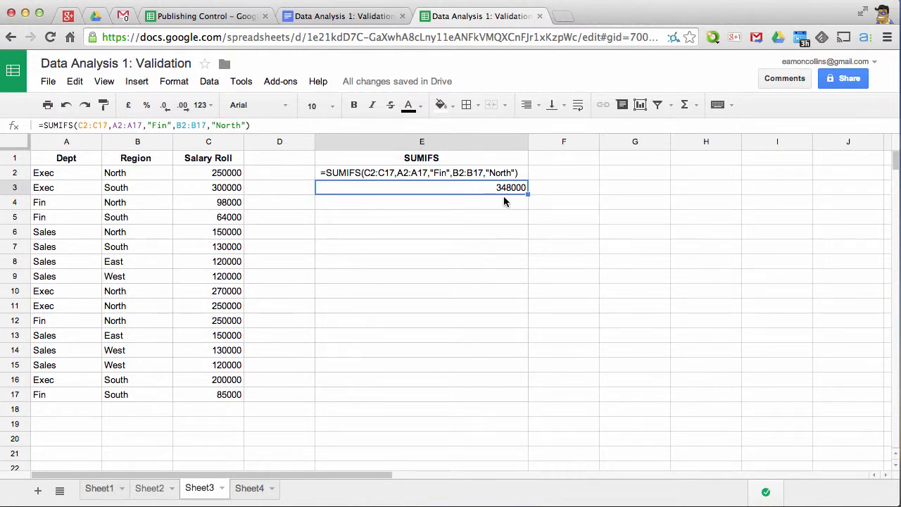
Step: On Sheet4, set the Dept criterion in cell E6 to Fin
left_click(250, 488)
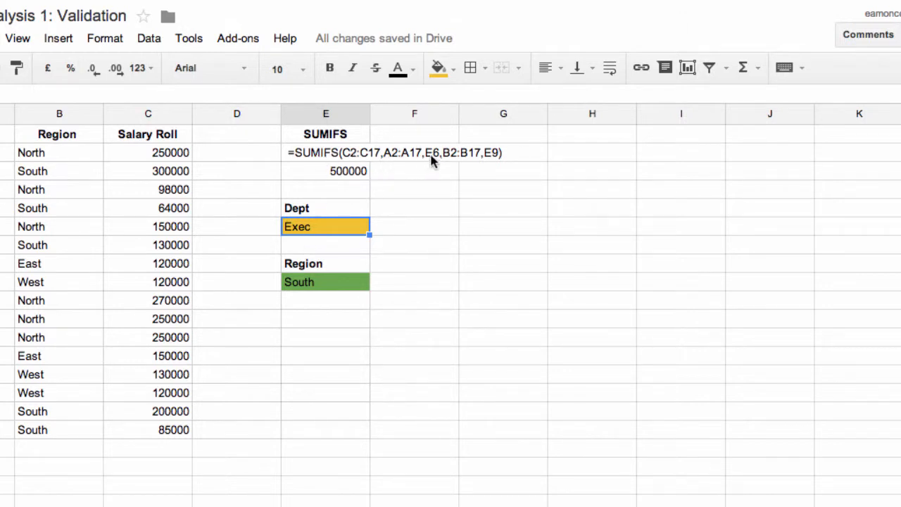
left_click(311, 289)
left_click(321, 229)
type("F")
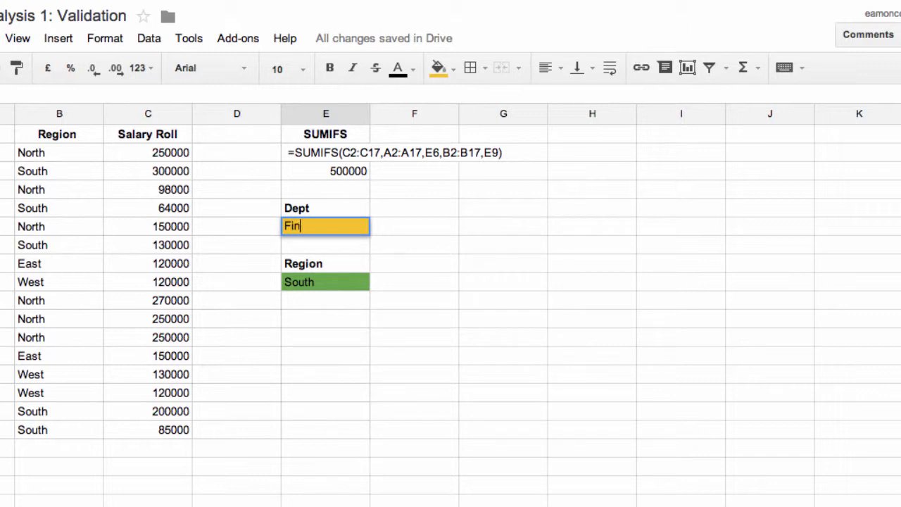
type("in")
key("Return")
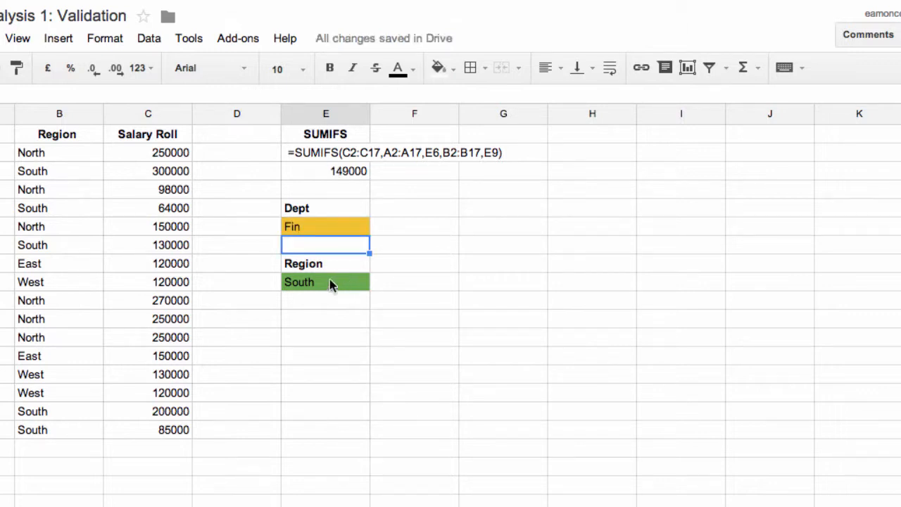
Step: Set the Region criterion in cell E9 to North
left_click(347, 282)
type("Noth")
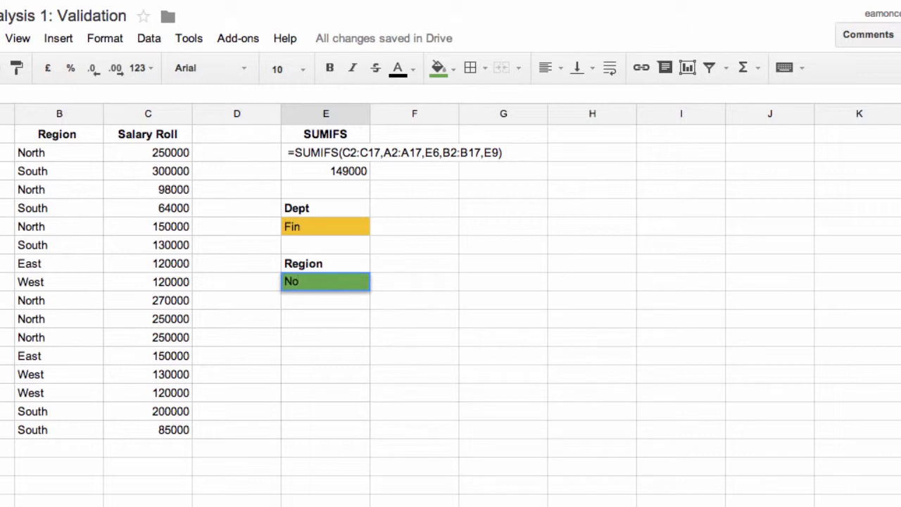
key("Return")
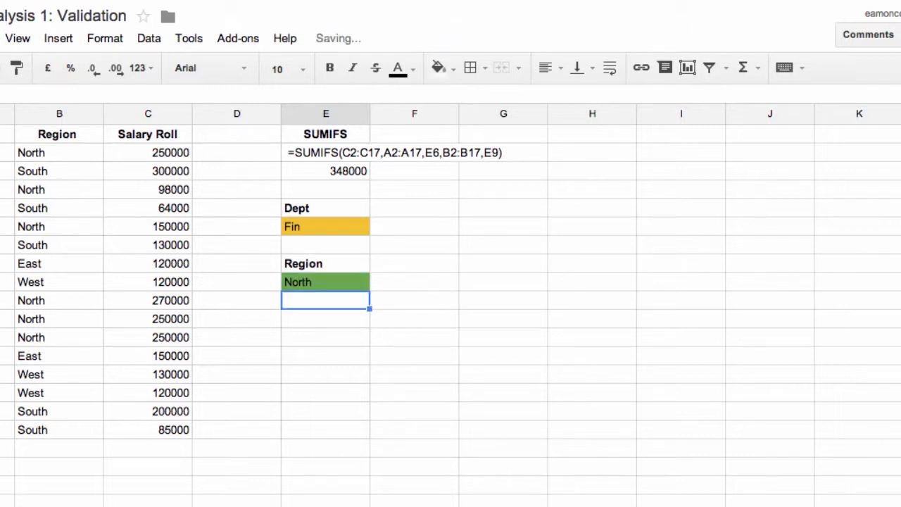
Step: Start a data validation rule for the Dept criterion cell E6 with List of items as its criteria
left_click(333, 226)
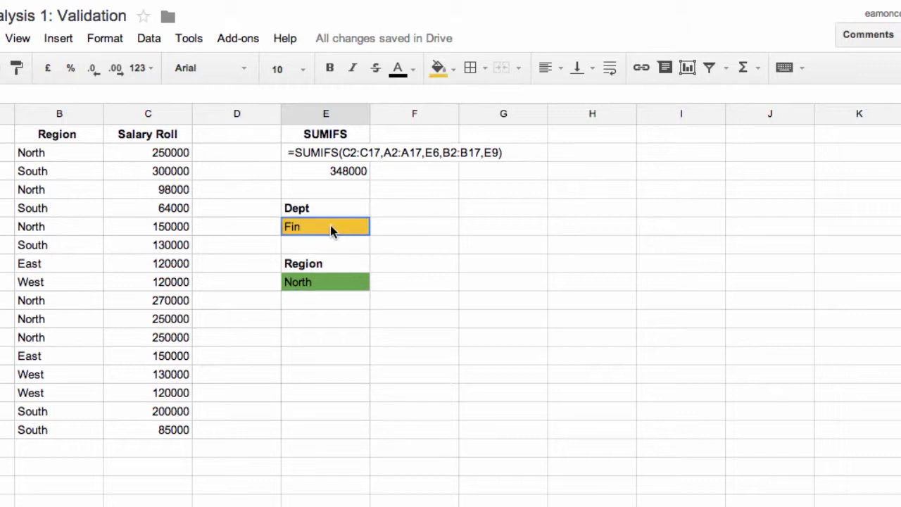
left_click(330, 285)
left_click(315, 227)
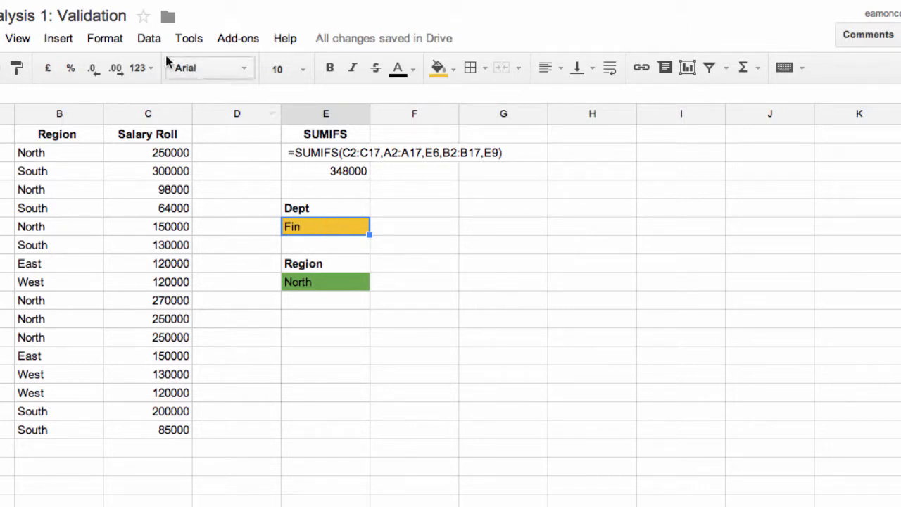
left_click(144, 40)
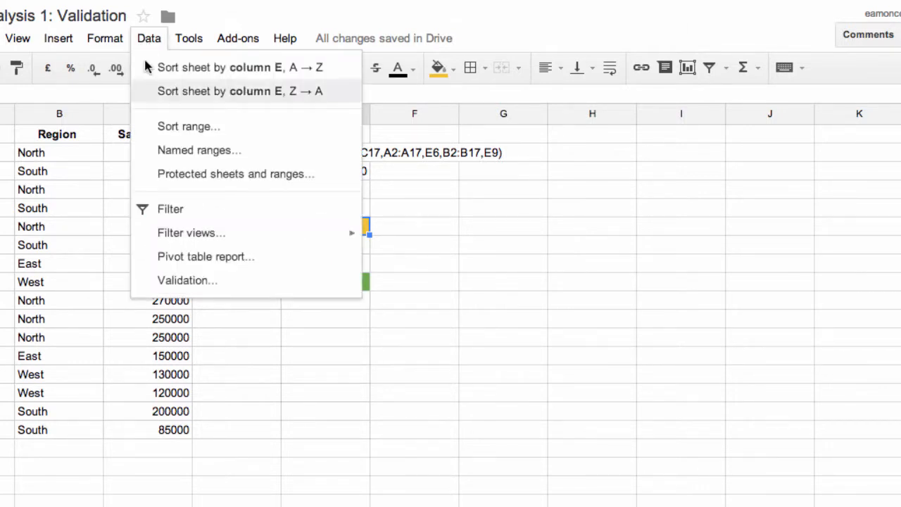
left_click(197, 281)
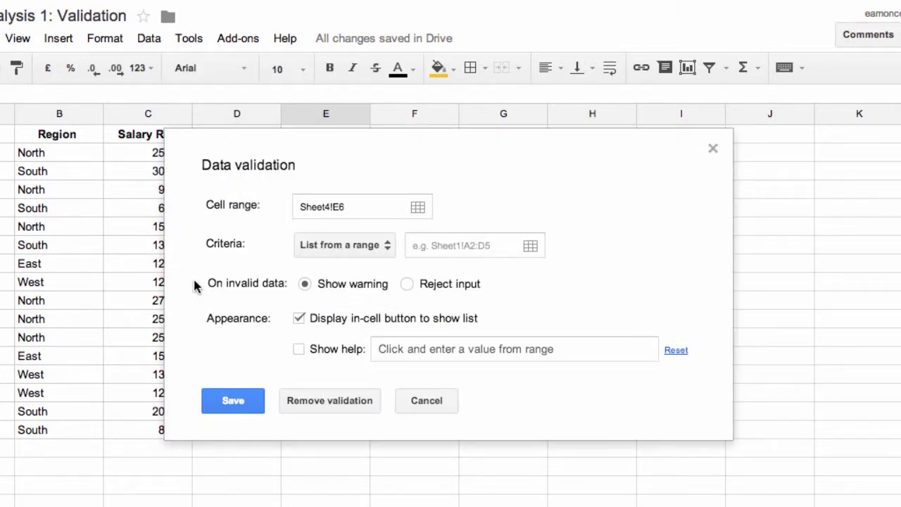
left_click(387, 247)
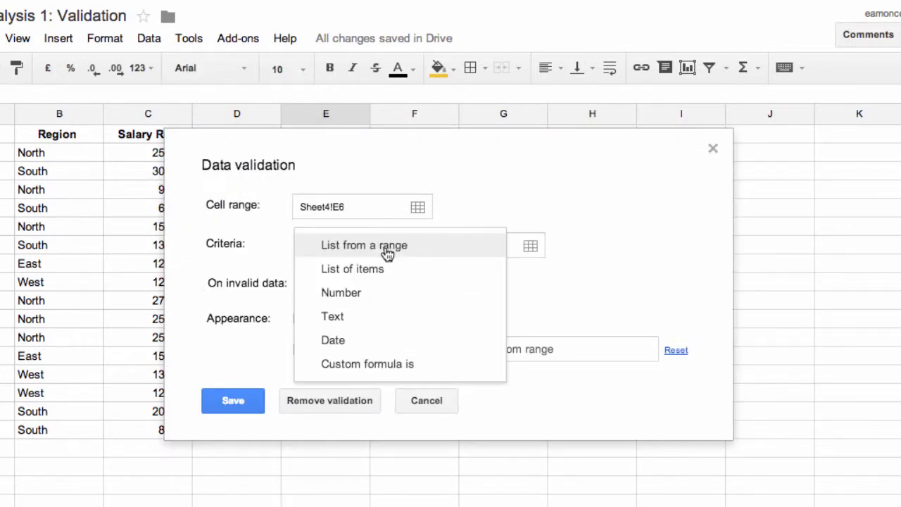
left_click(364, 273)
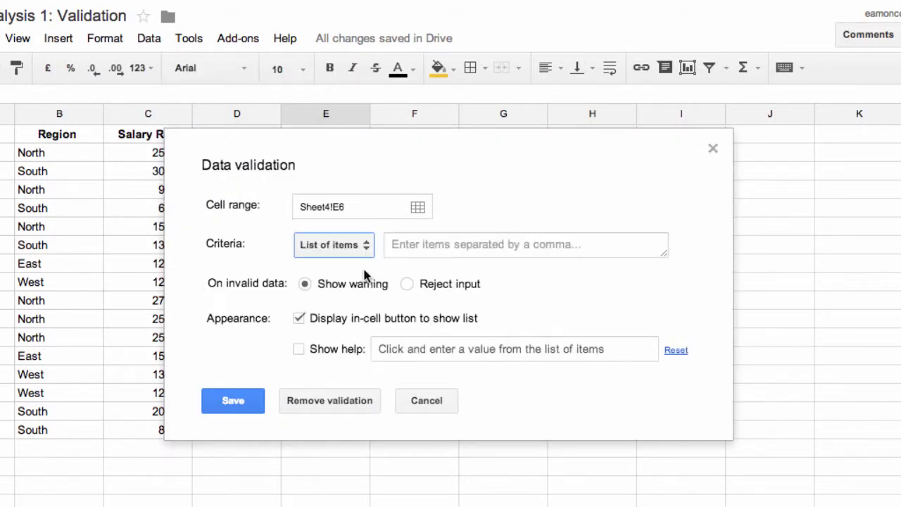
Step: Enter Exec,Fin,Sales as the allowed items for E6, reject invalid input, and save the rule
left_click(430, 241)
type("Ec")
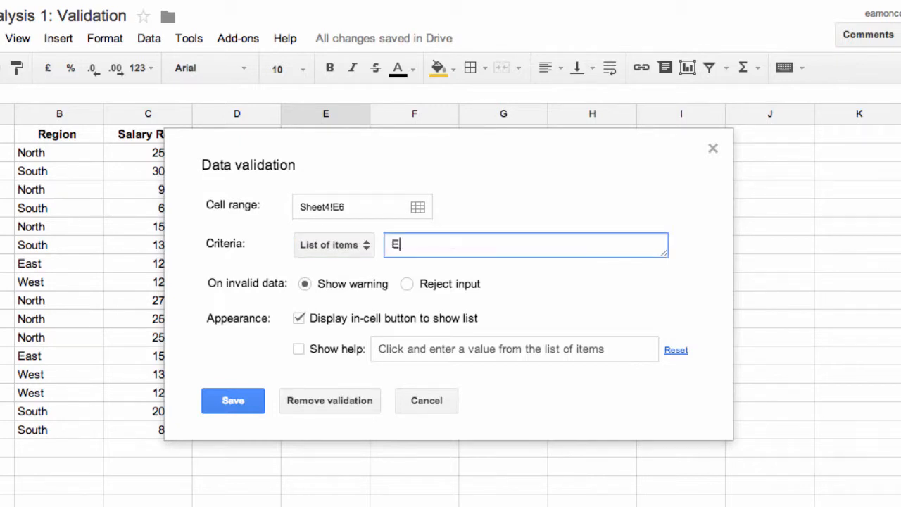
key("BackSpace")
type("xec")
type(",Fair")
key("BackSpace")
key("BackSpace")
key("BackSpace")
type("in,Sa")
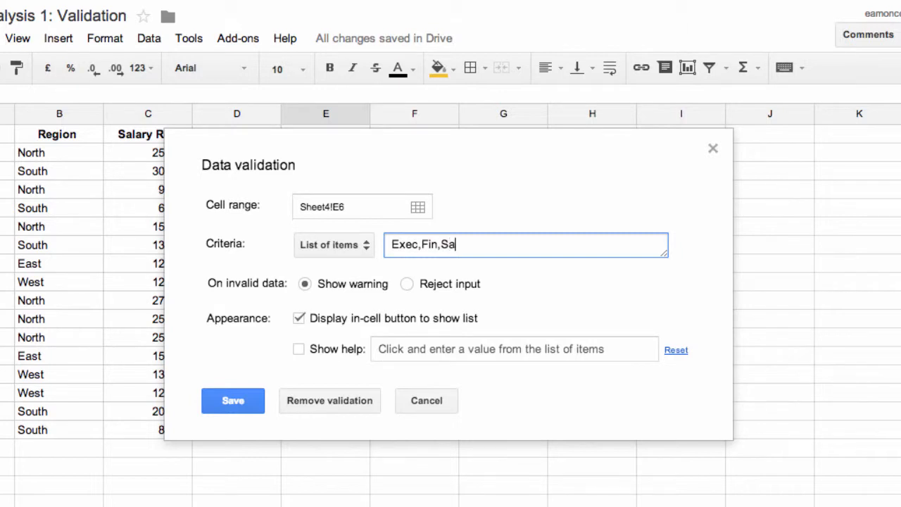
type("les")
left_click(408, 284)
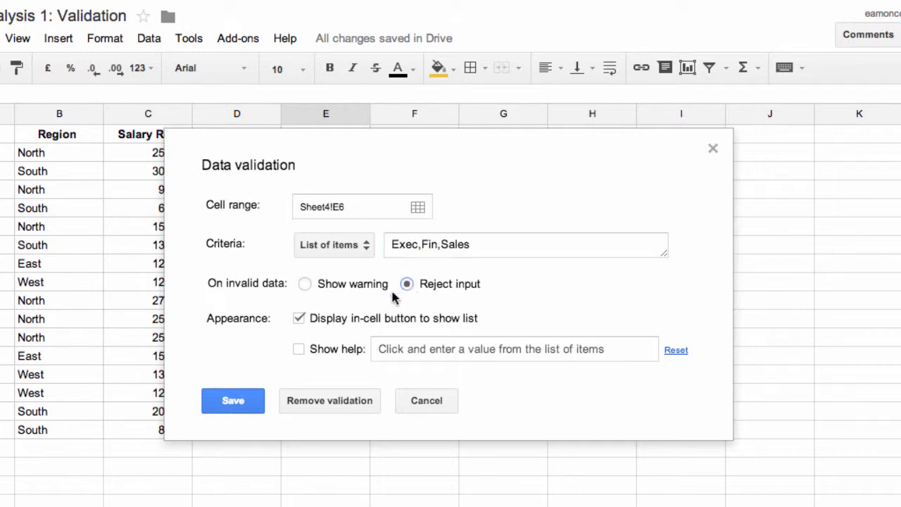
left_click(227, 401)
Step: Start a data validation rule for the Region criterion cell E9 with List of items as its criteria
left_click(314, 284)
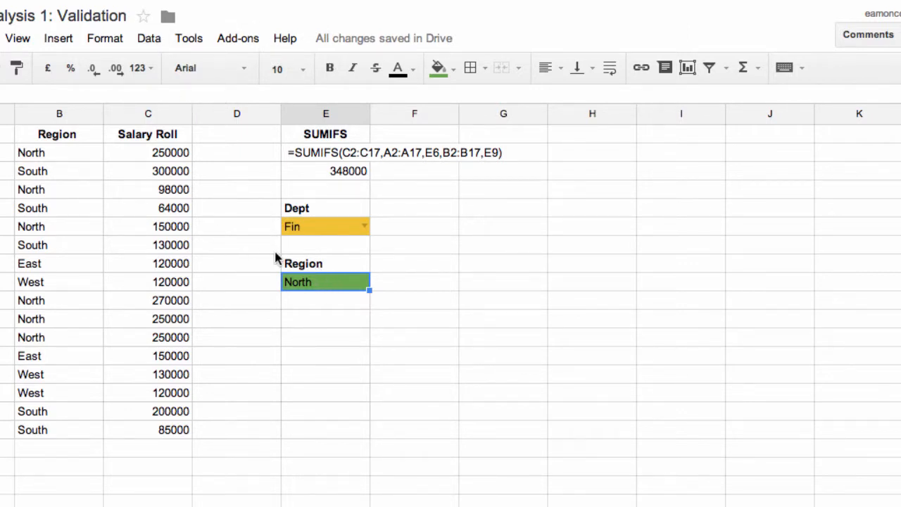
left_click(152, 43)
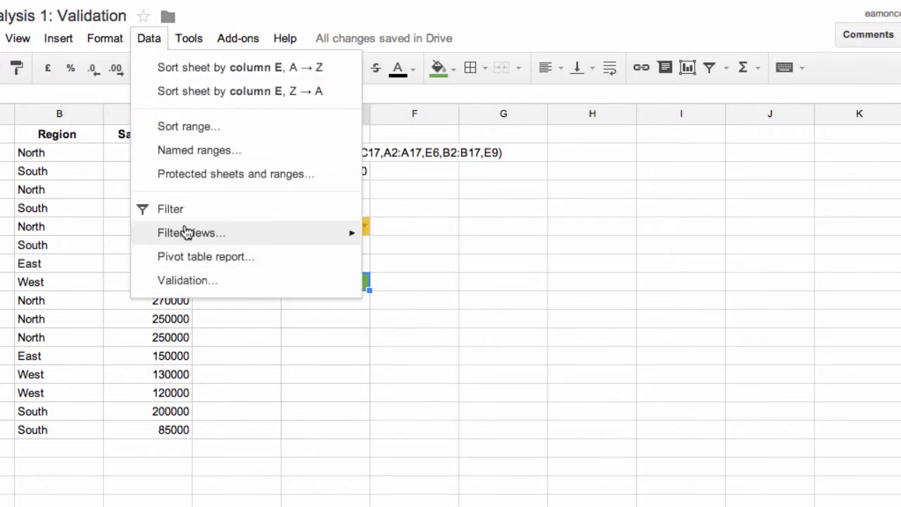
left_click(189, 281)
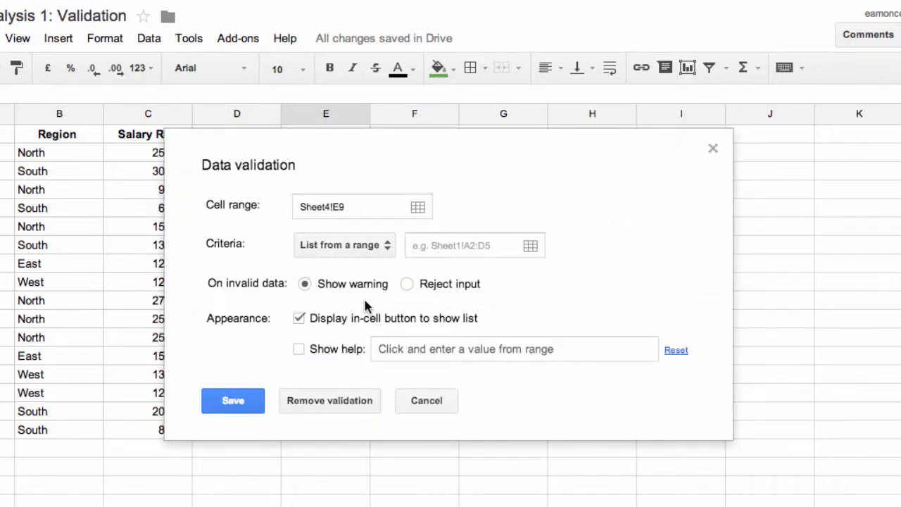
left_click(371, 246)
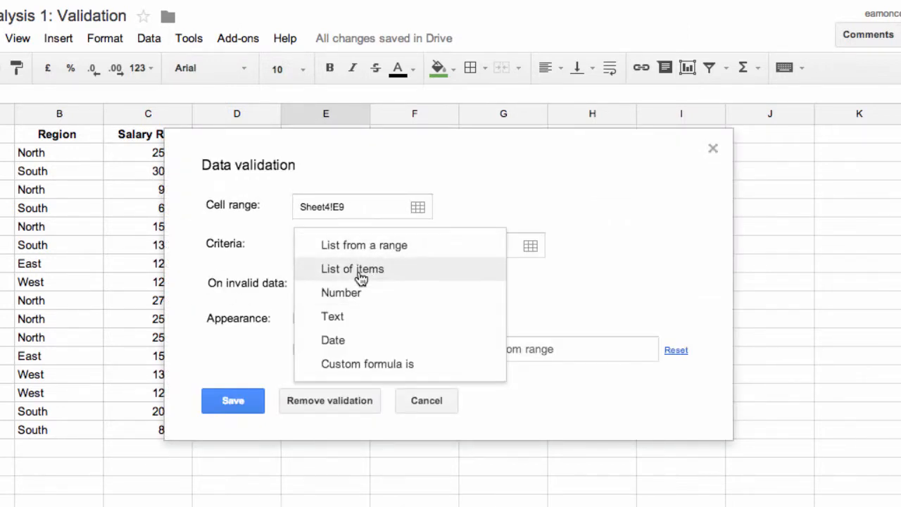
left_click(363, 269)
Step: Enter North,South,East,West as the allowed items for E9, reject invalid input, and save the rule
left_click(418, 245)
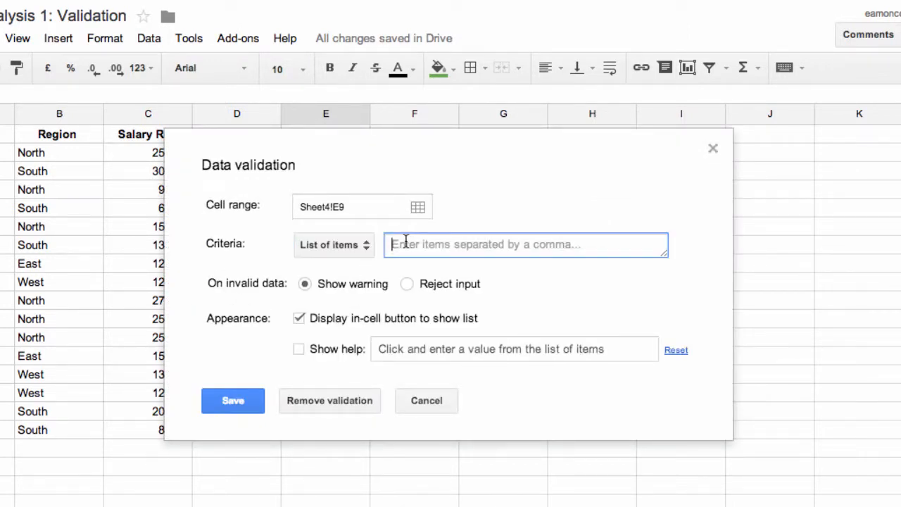
type("North")
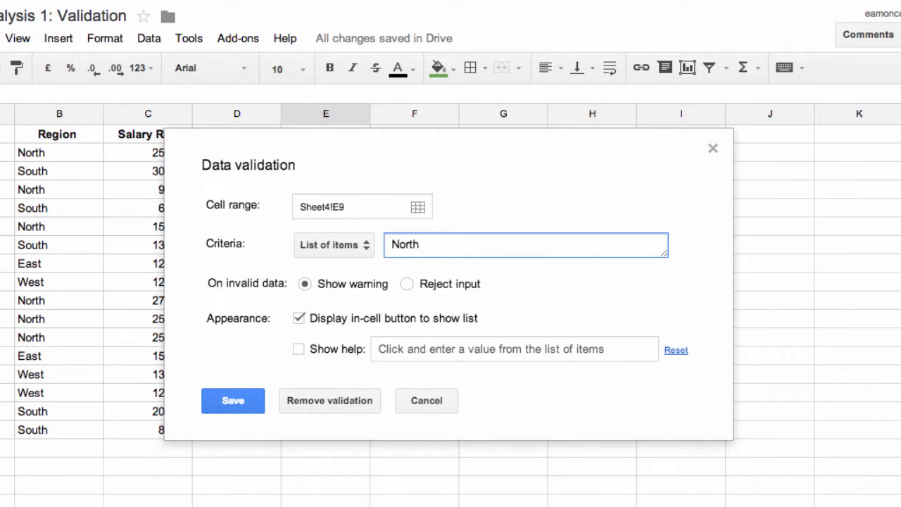
type(",South,East")
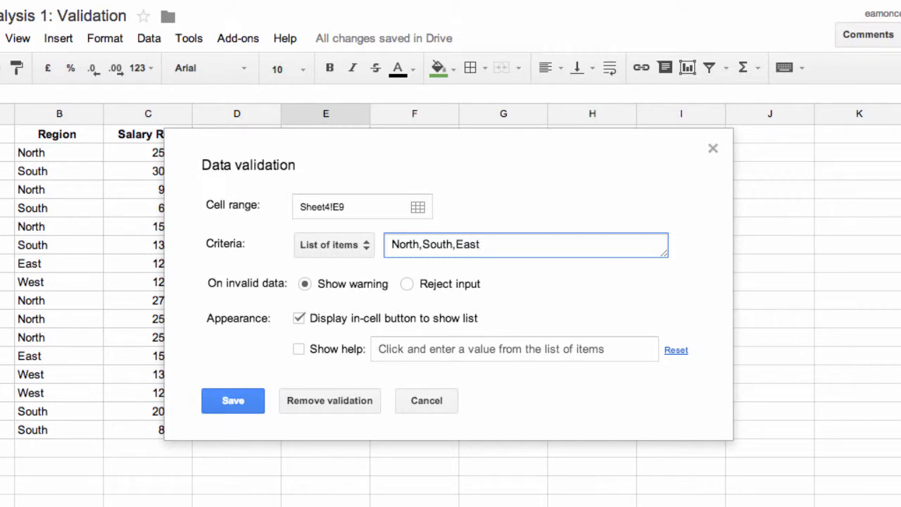
type(",West")
left_click(407, 284)
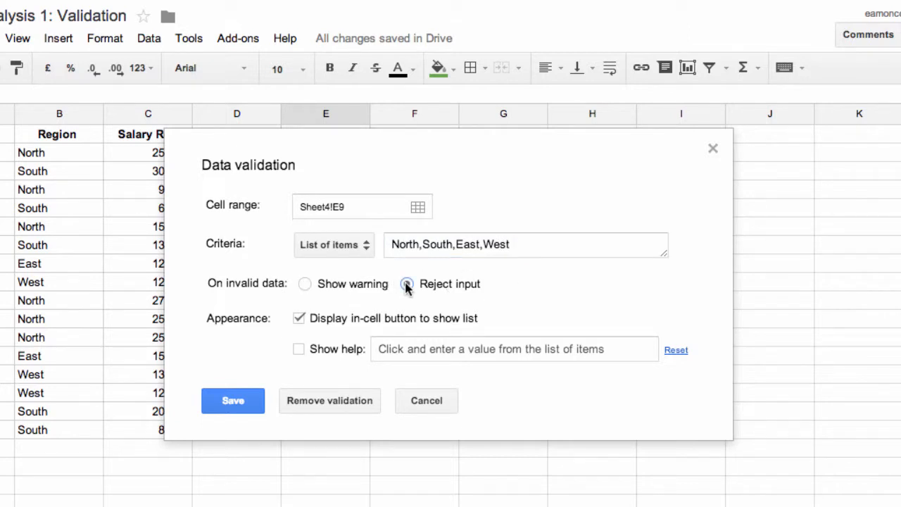
left_click(240, 408)
Step: Test the in-cell lists by choosing Exec for Dept with East for Region, and Fin for Dept
left_click(365, 227)
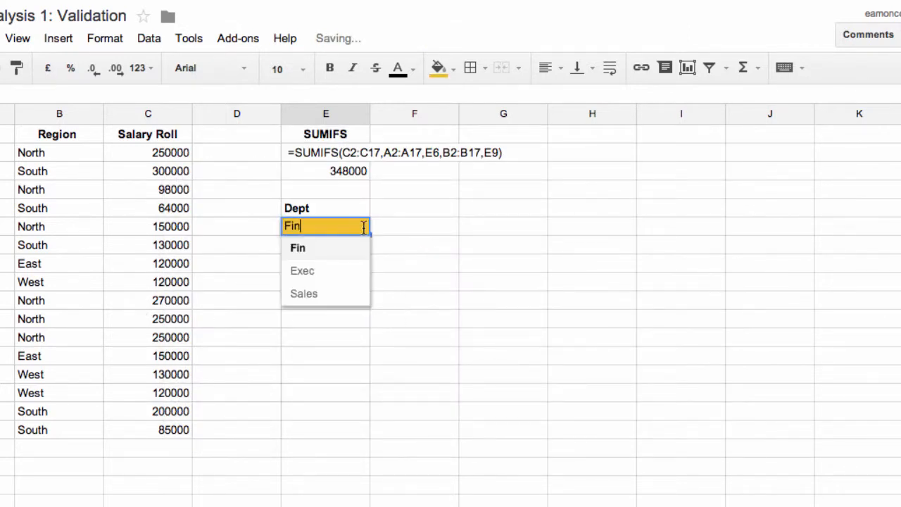
left_click(318, 272)
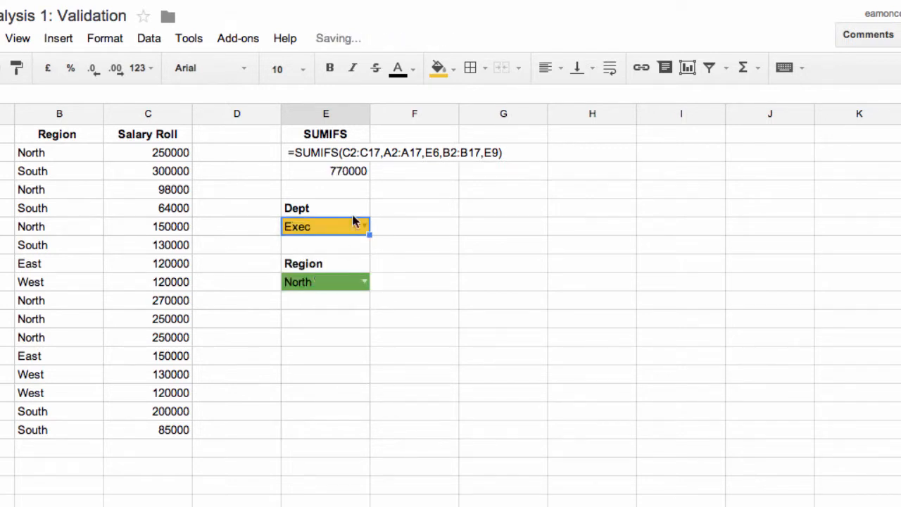
left_click(363, 283)
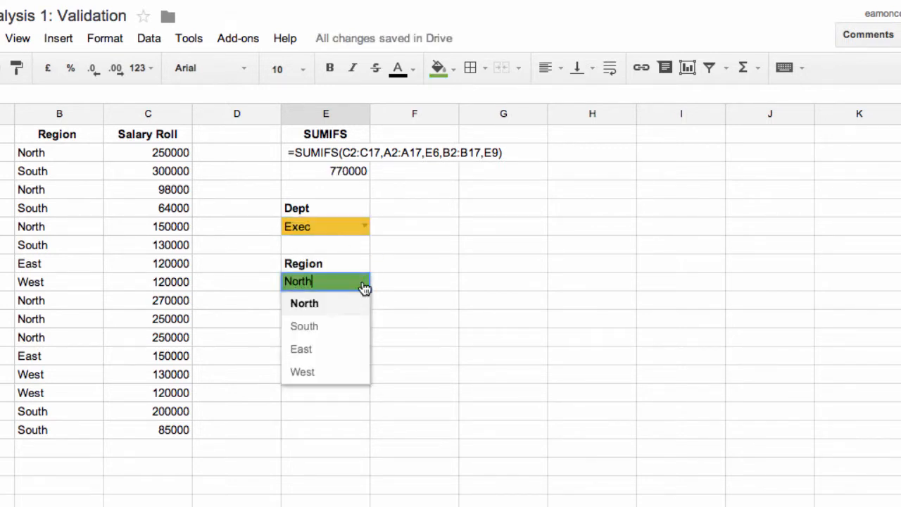
left_click(316, 349)
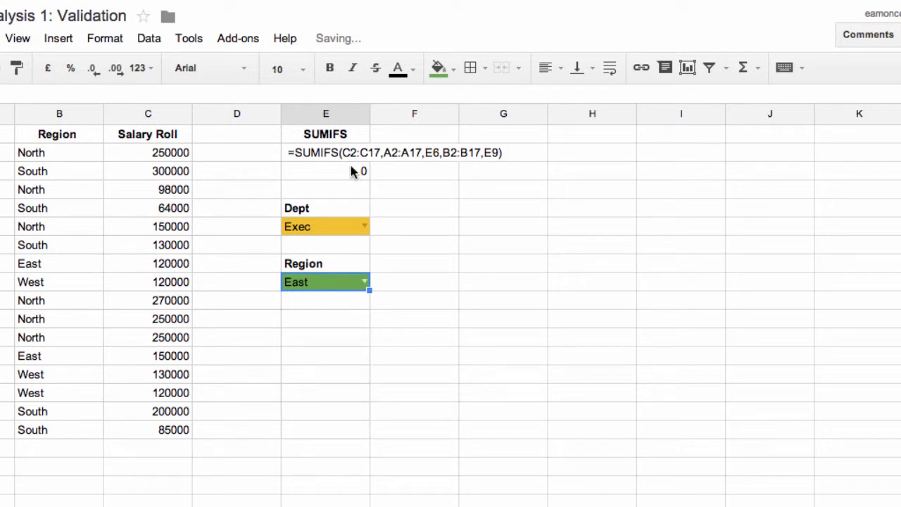
left_click(365, 226)
left_click(327, 280)
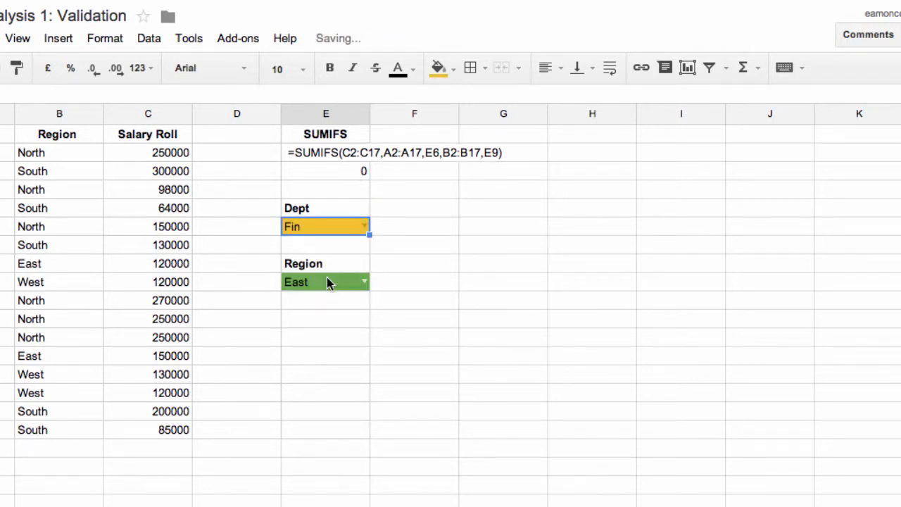
Step: Choose Sales from the Dept list in E6 and South from the Region list in E9
left_click(364, 225)
left_click(323, 295)
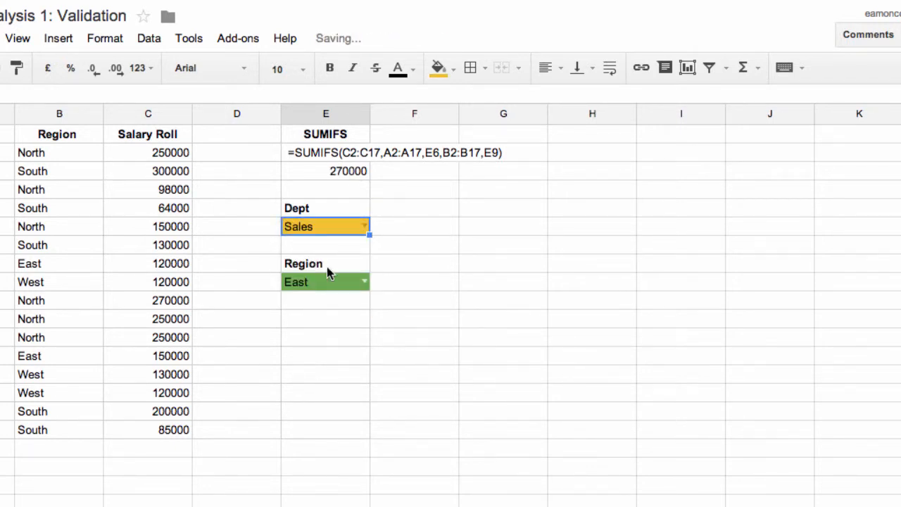
left_click(364, 281)
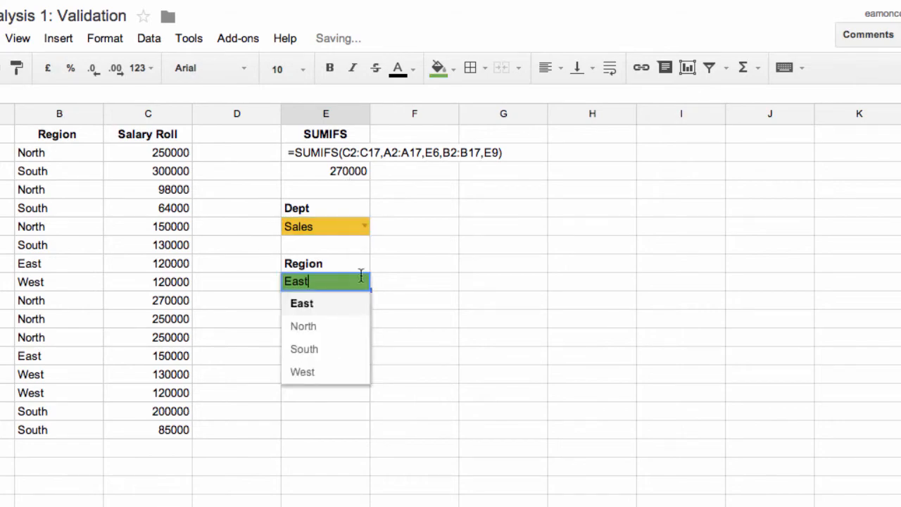
left_click(318, 349)
left_click(415, 264)
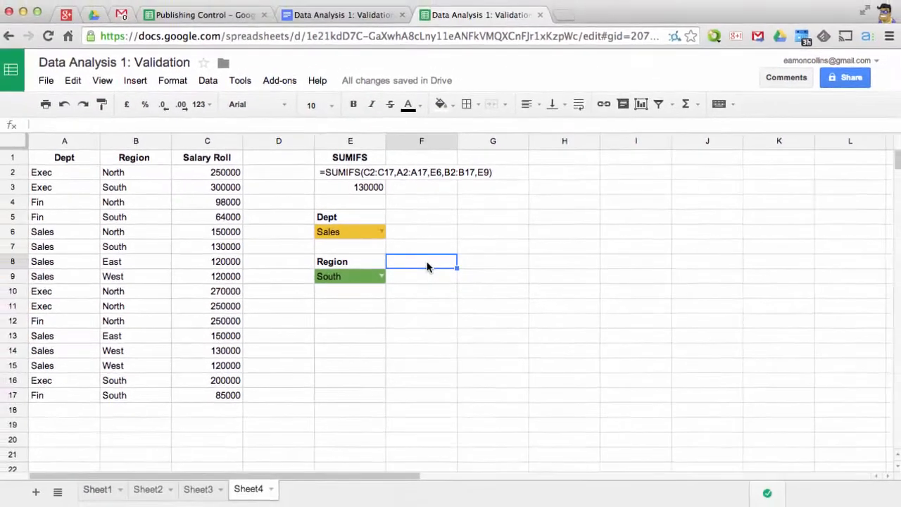